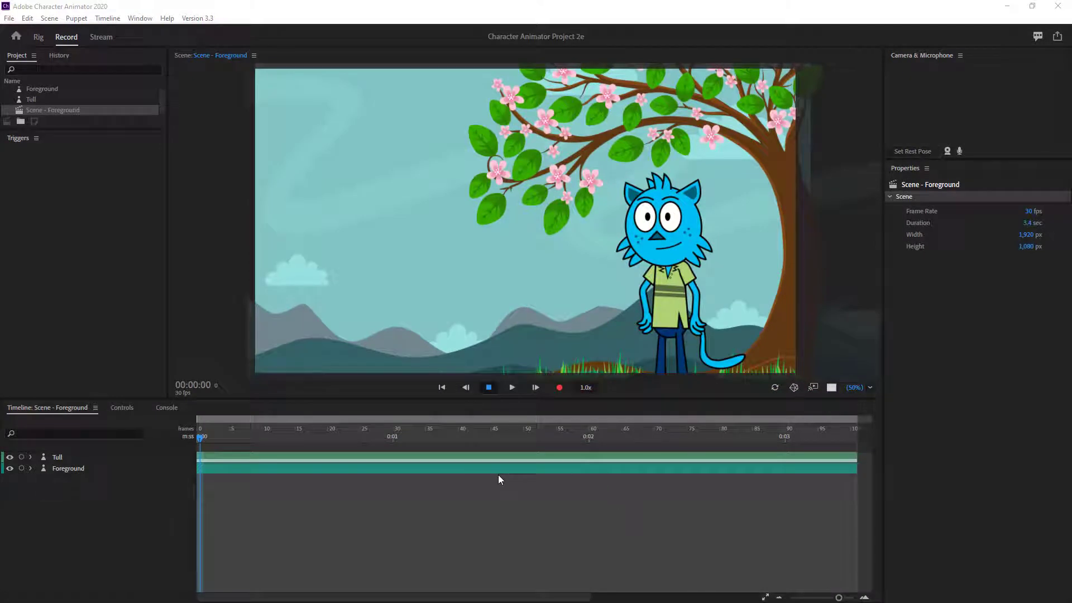
Bring the Foreground scene's timeline into focus
left_click(484, 492)
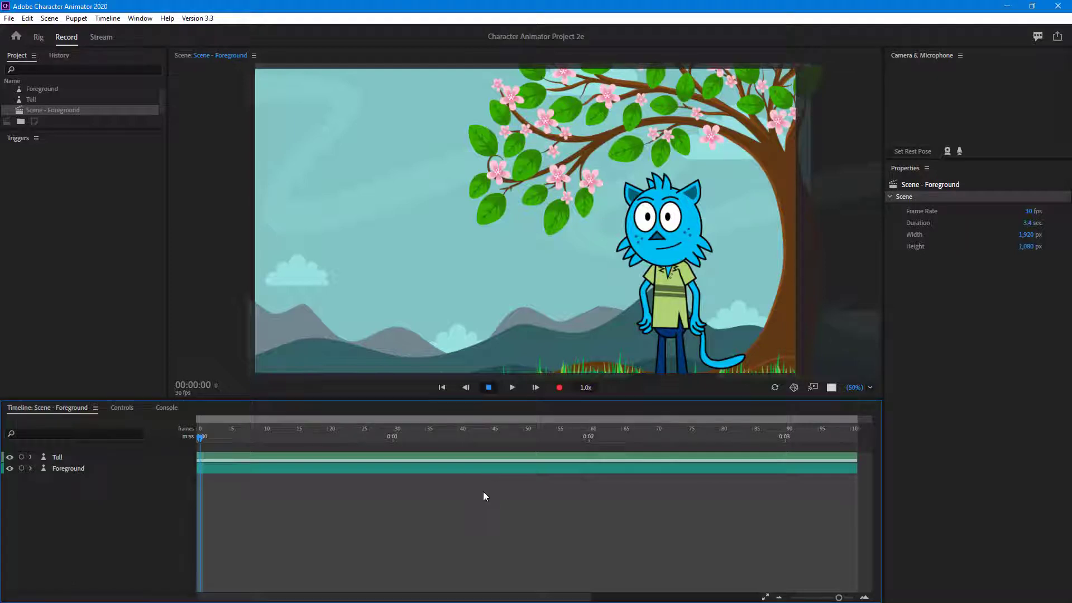
Add Camera 1 as a new scene camera and return the playhead to frame 0
left_click(50, 18)
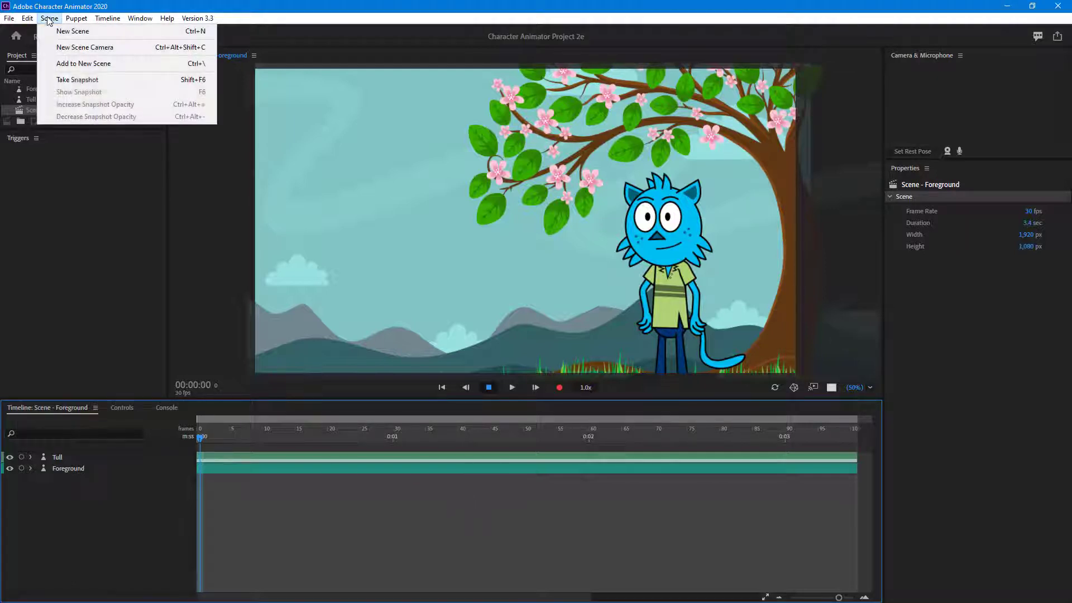
key("Escape")
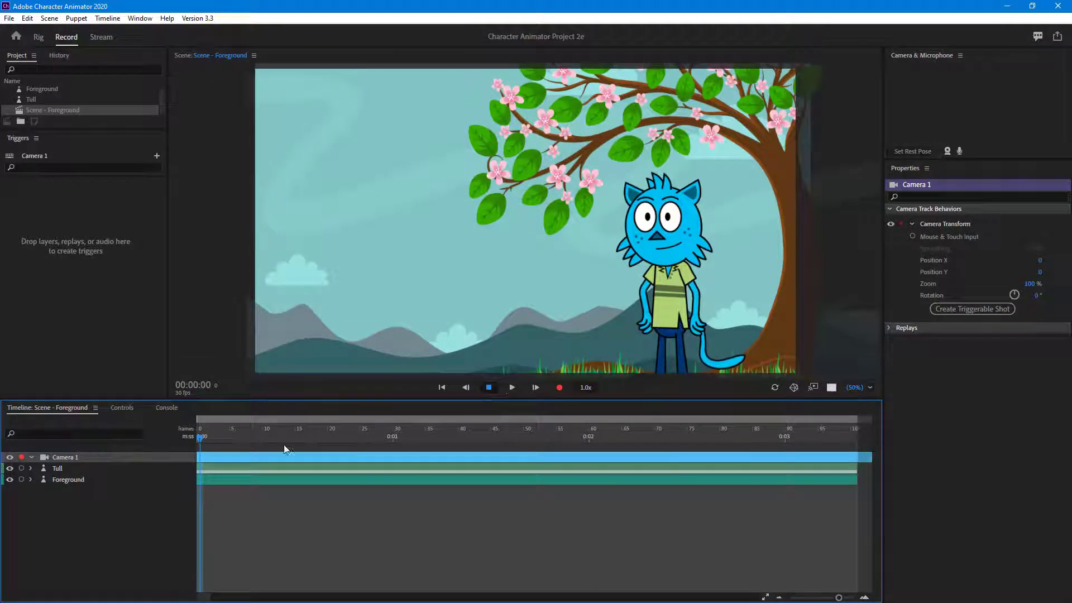
left_click(226, 438)
left_click(201, 441)
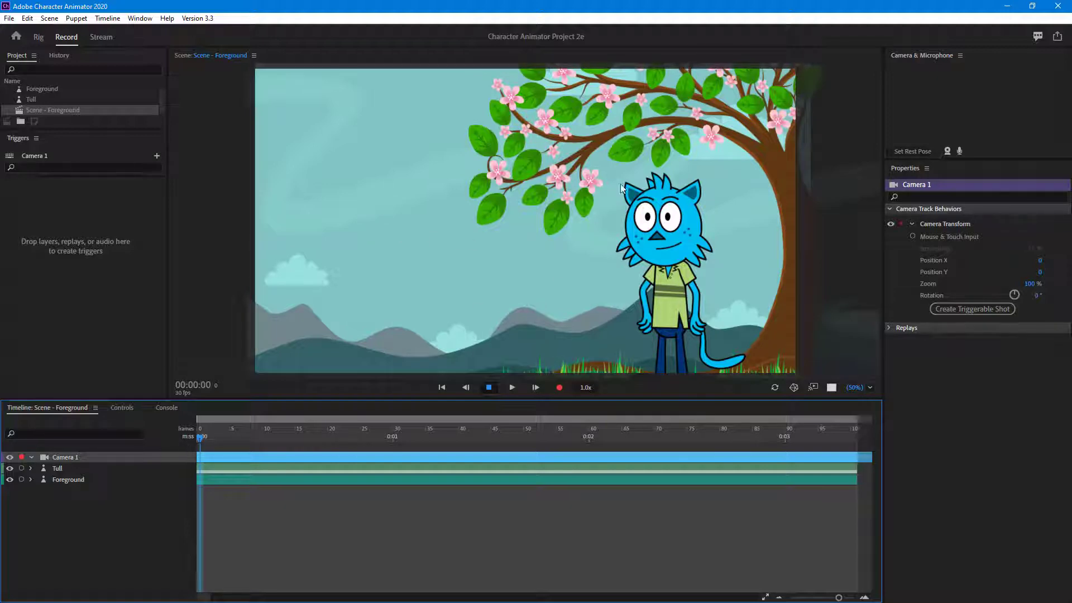
Keyframe Camera 1 at frame 10 to 187% zoom and position 261, 37 on the blue cat
left_click(913, 260)
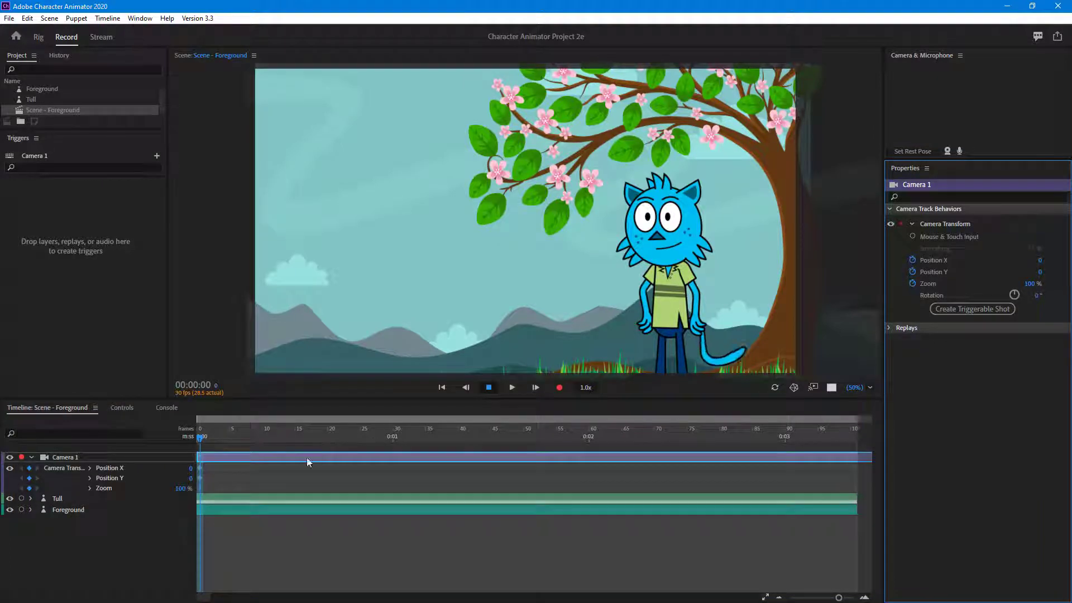
left_click_drag(243, 438, 266, 439)
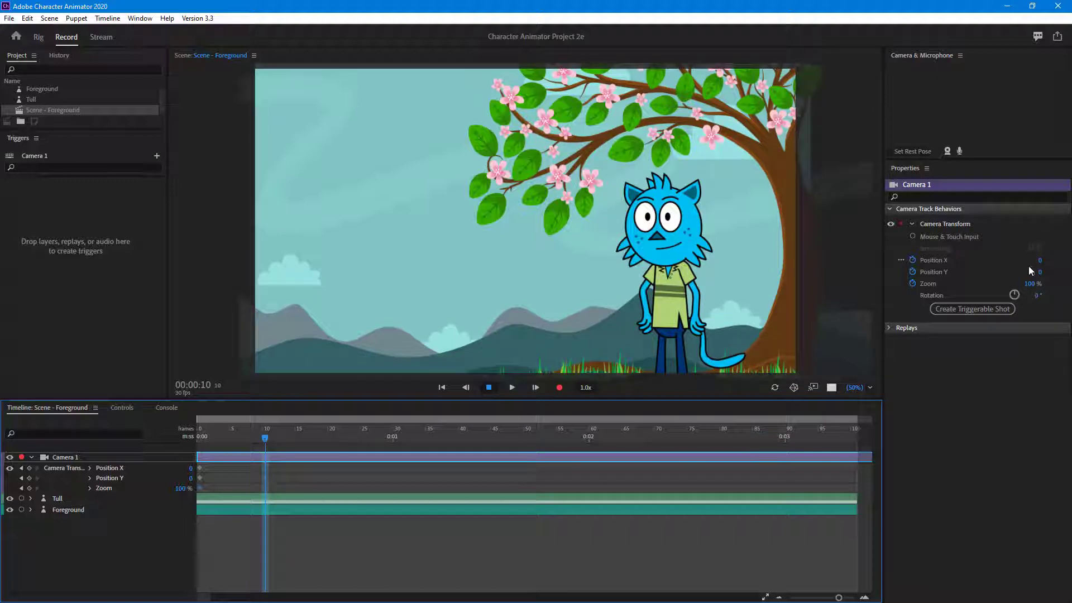
left_click_drag(1034, 290, 1058, 290)
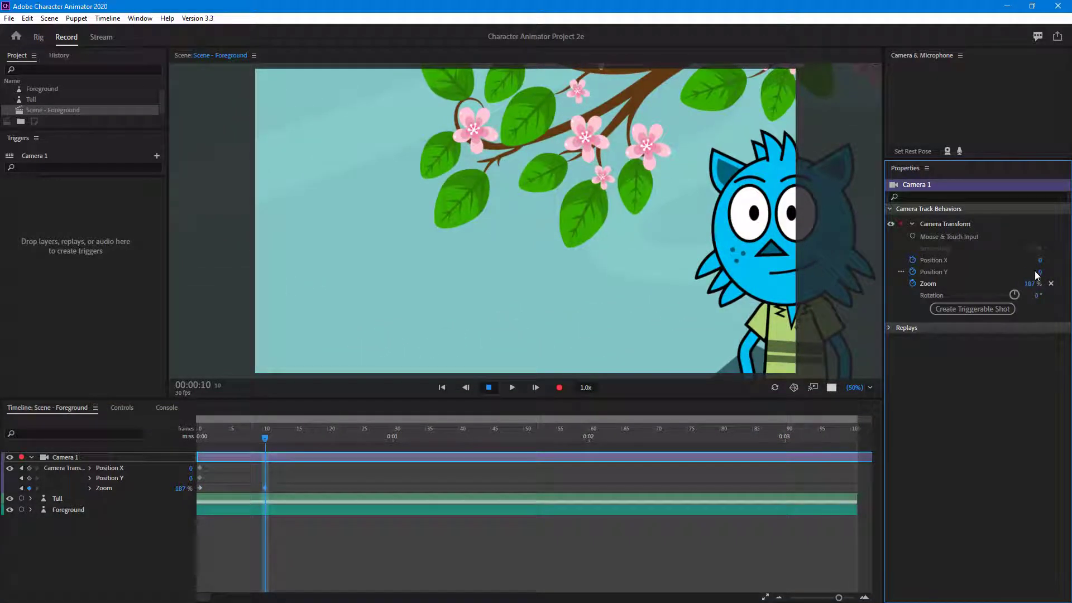
left_click_drag(1041, 274, 1067, 263)
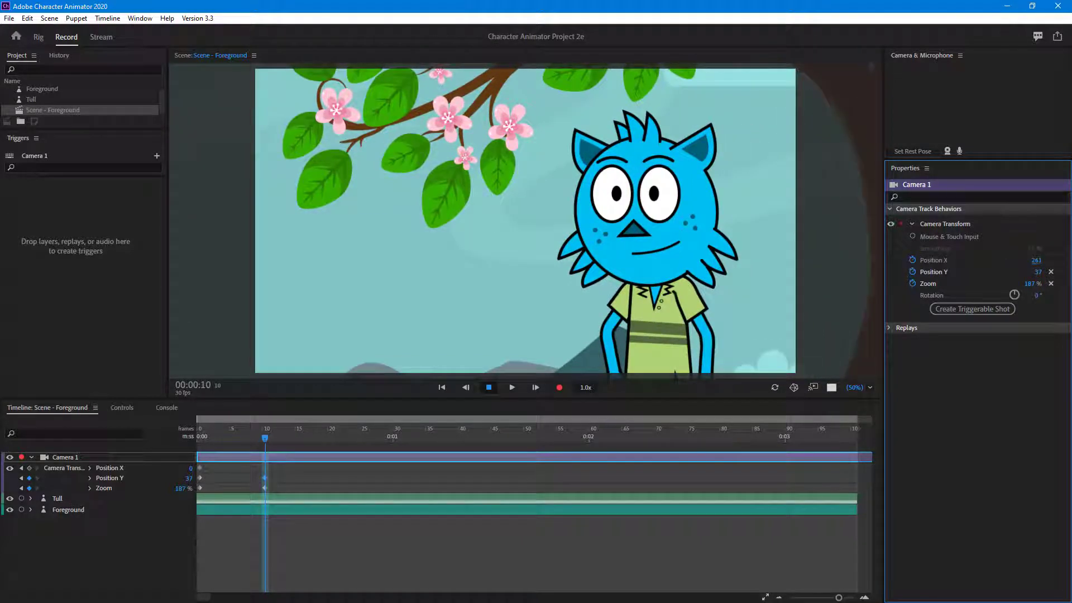
left_click_drag(293, 467, 198, 488)
Apply Ease to the camera keyframes and play back the zoom-in
right_click(198, 488)
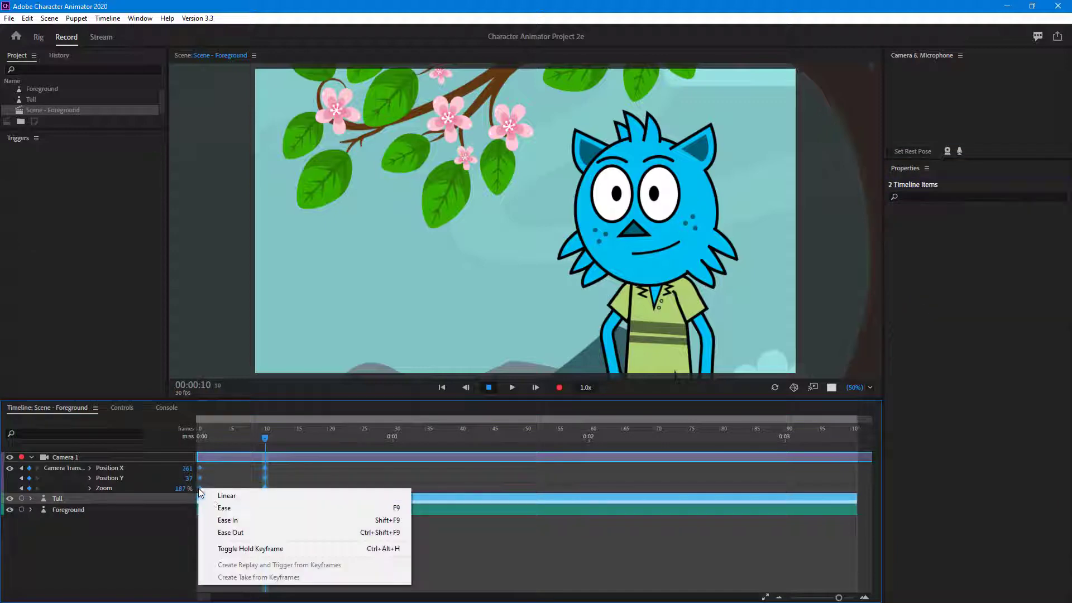
left_click(222, 507)
left_click(240, 530)
left_click(203, 437)
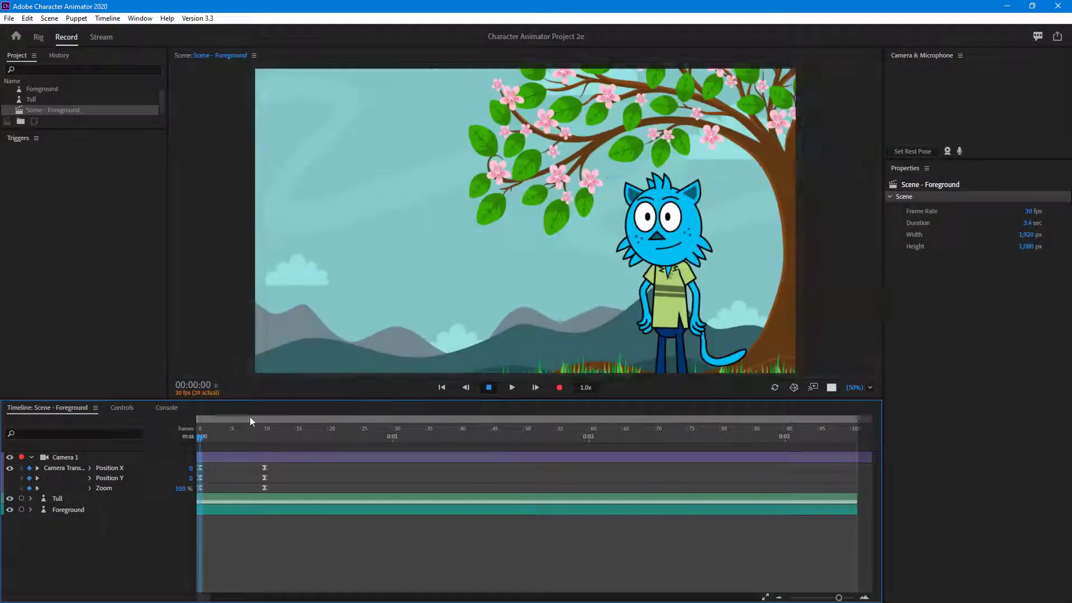
left_click(514, 387)
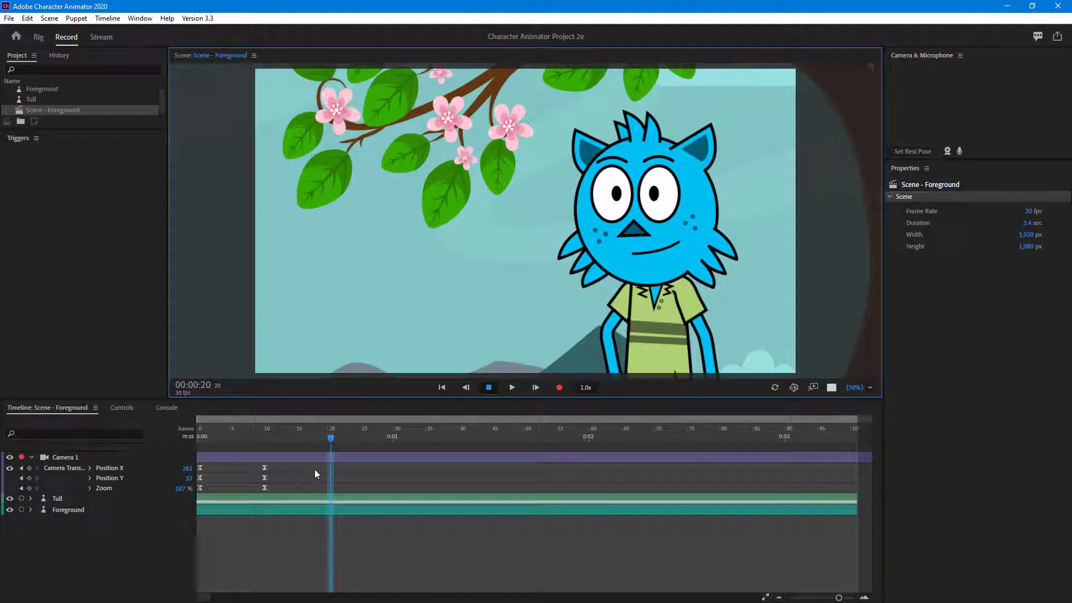
Drag the end keyframes to about the one-second mark so the zoom-in runs slower
left_click(264, 468)
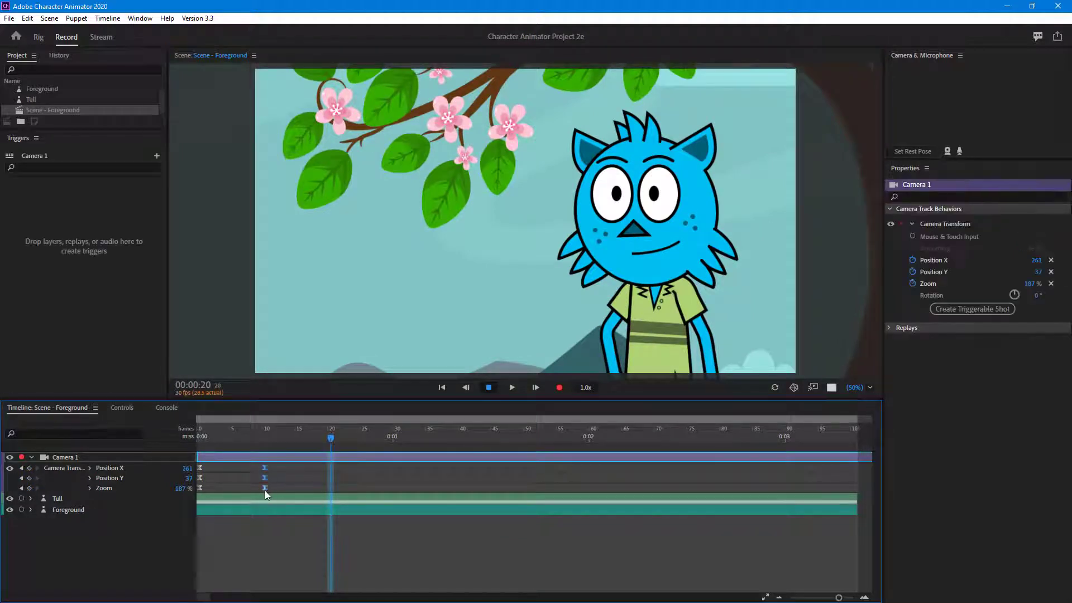
left_click_drag(264, 491, 204, 494)
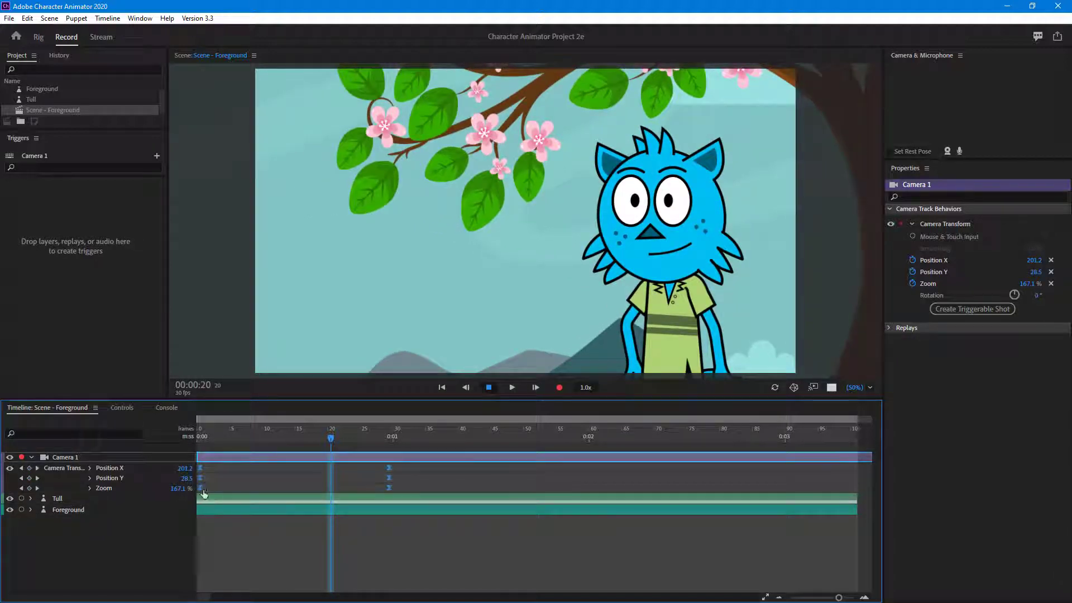
left_click(507, 388)
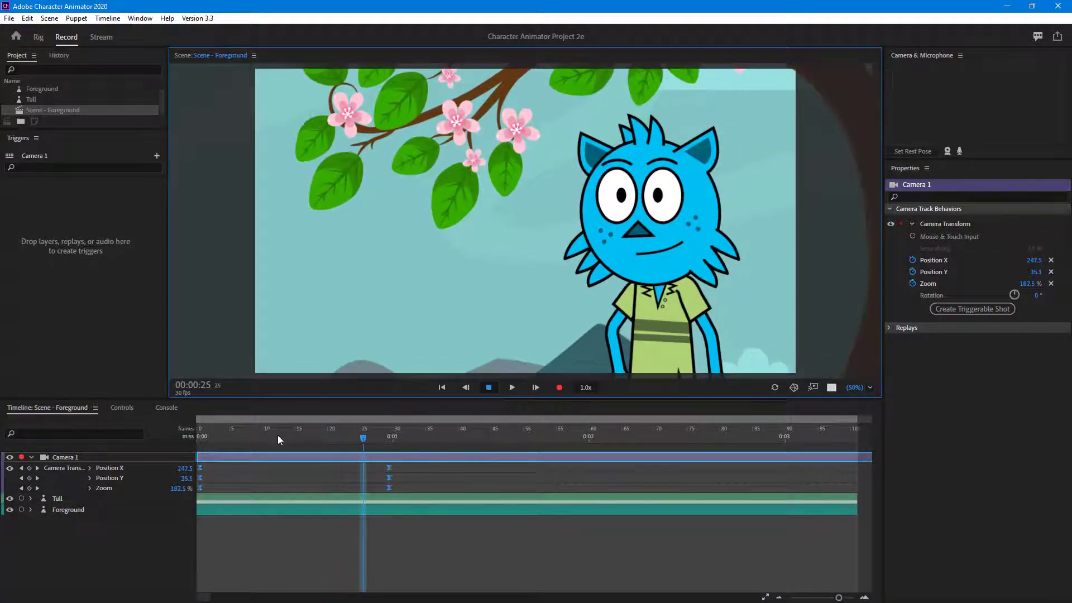
left_click(512, 387)
left_click(516, 387)
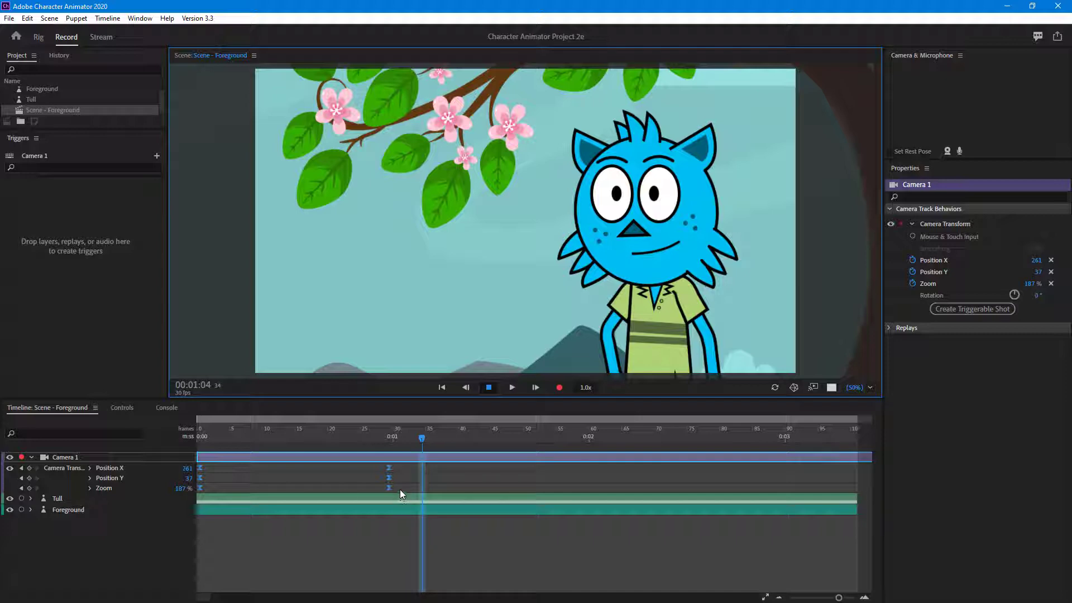
left_click_drag(399, 490, 199, 472)
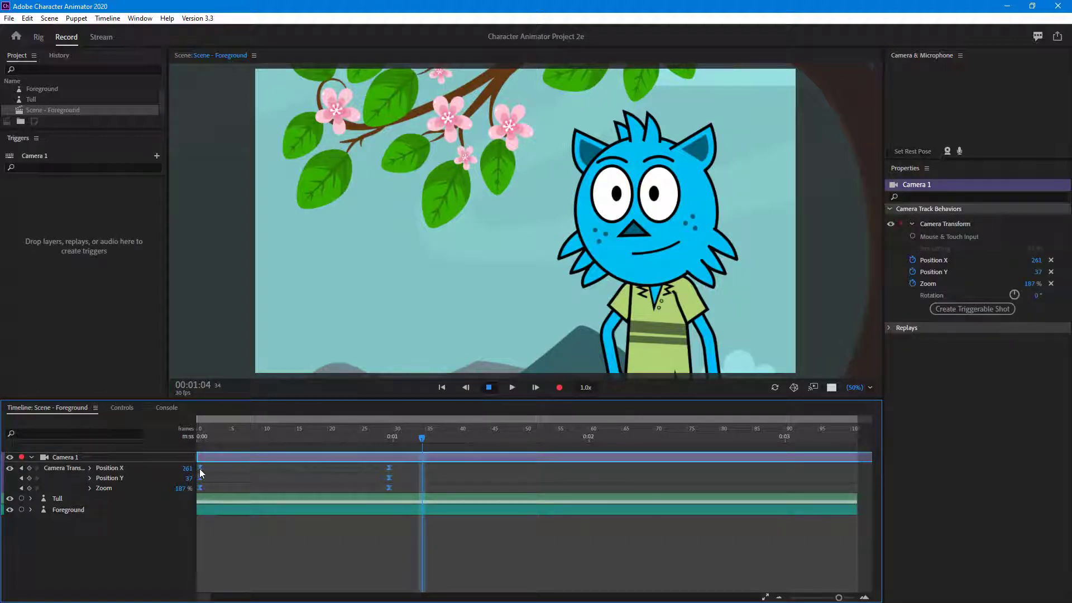
Create the '6 Camera Transform Keyframes' replay trigger from Camera 1's keyframes
right_click(390, 468)
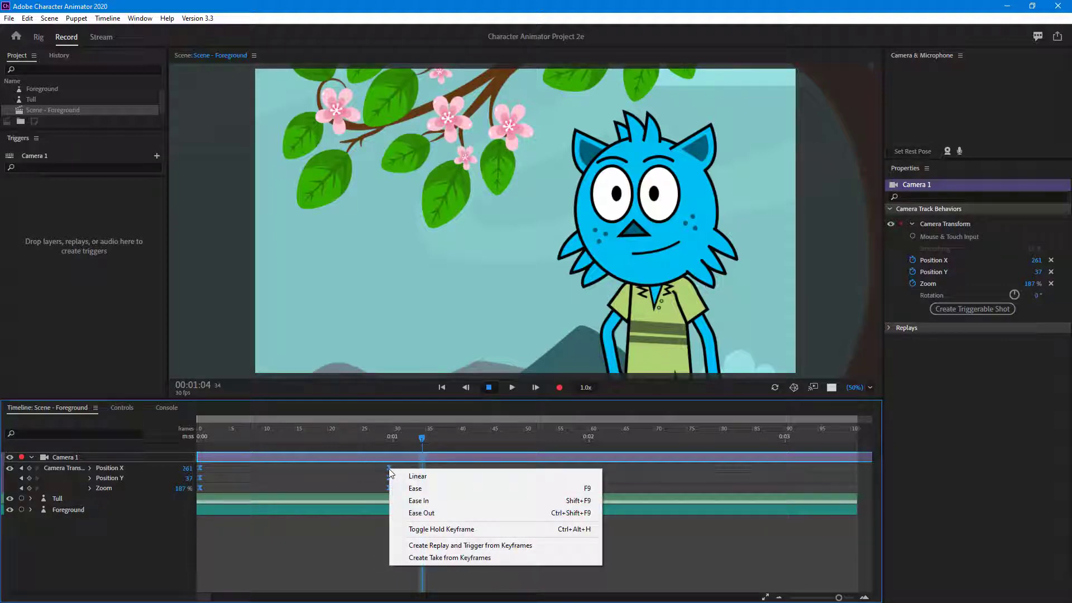
left_click(466, 547)
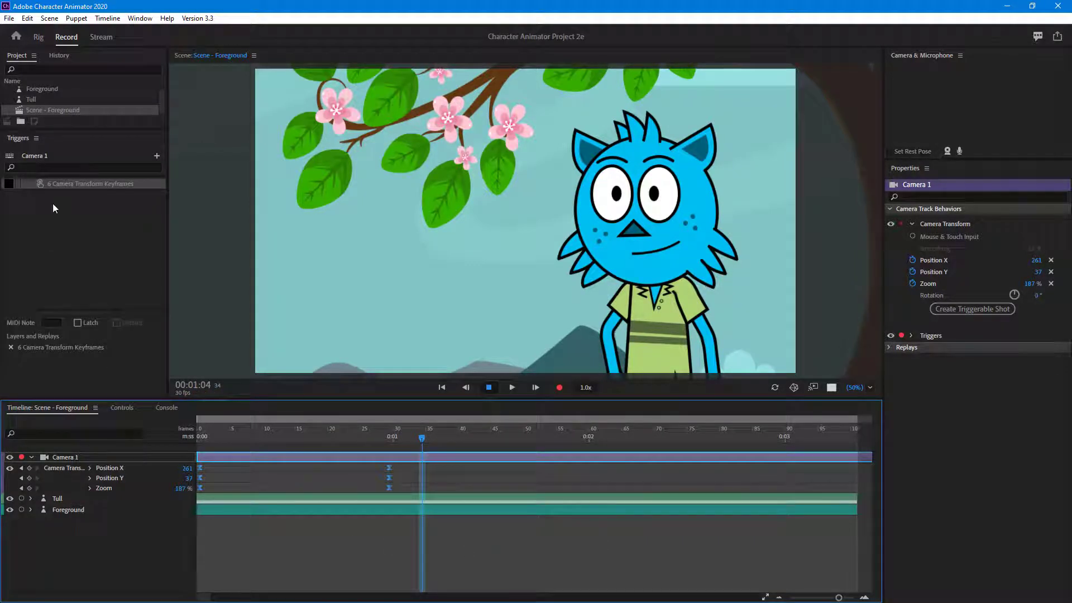
left_click(5, 184)
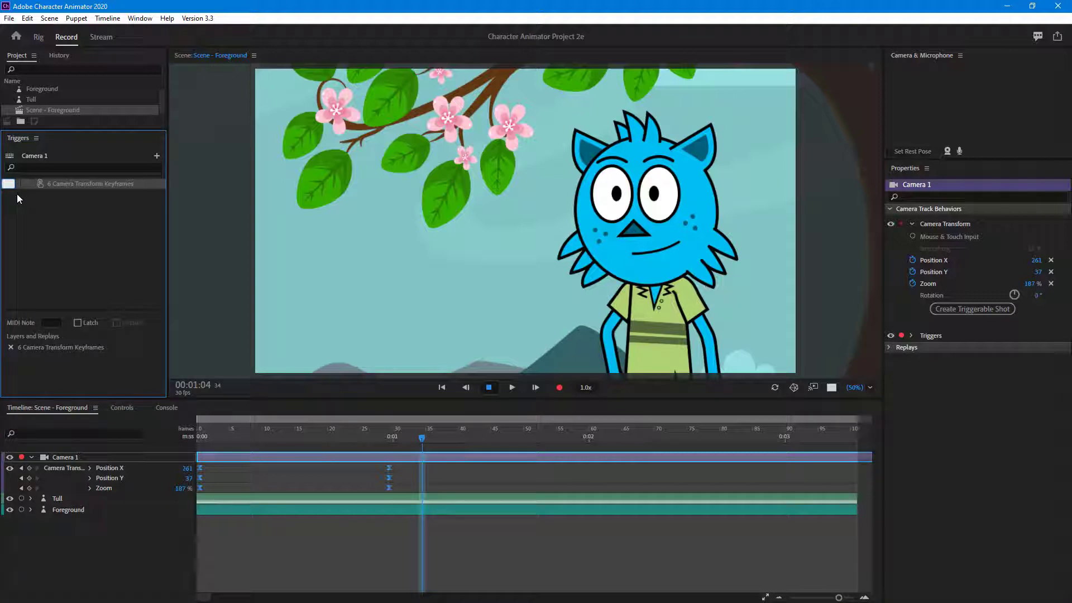
left_click(327, 566)
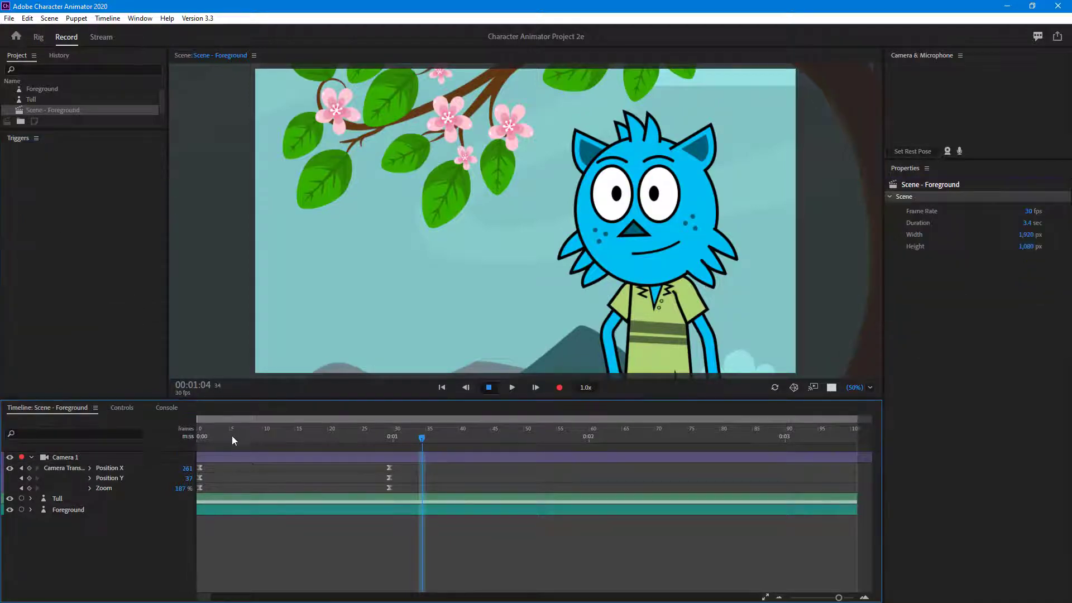
left_click_drag(229, 431, 123, 421)
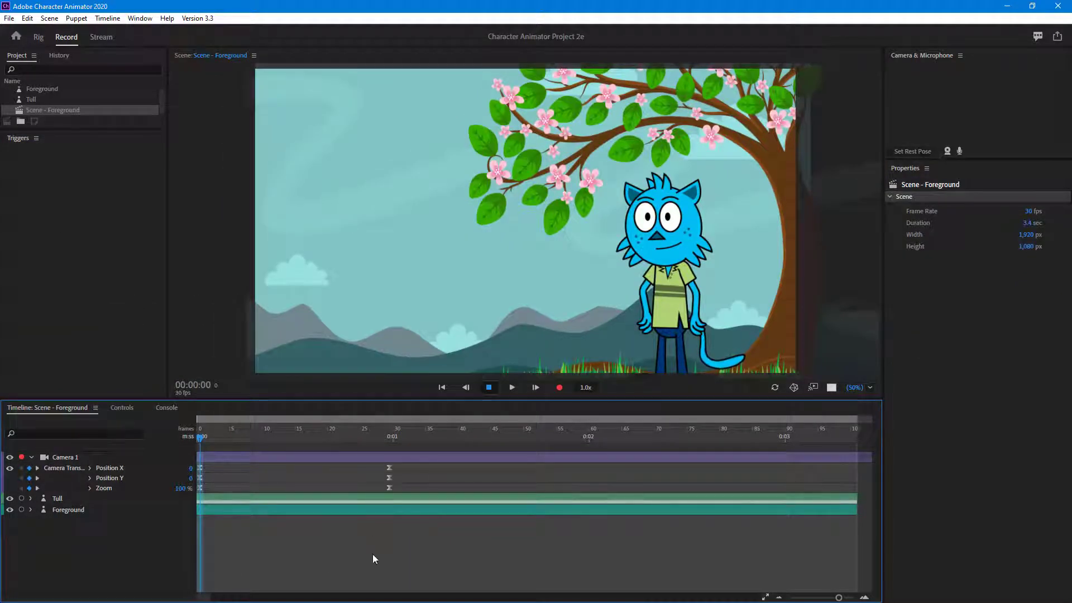
Turn on Latch for Camera 1's 6 Camera Transform Keyframes trigger
left_click(342, 429)
left_click(69, 459)
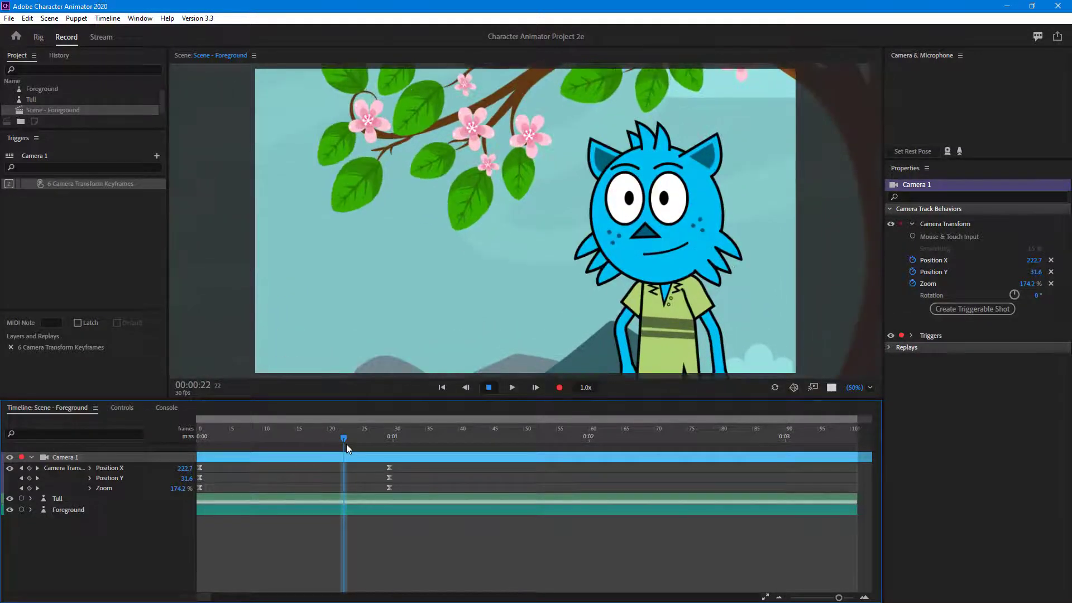
left_click(90, 326)
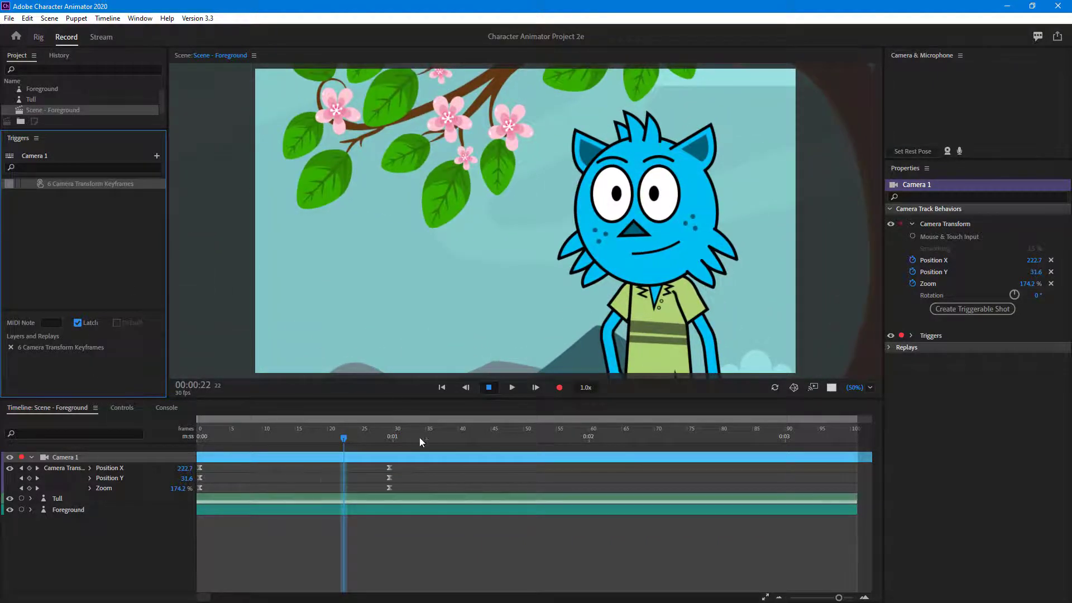
Keyframe Camera 1 at frame 43 zooming out to 131% with Position Y 49
left_click_drag(423, 435, 484, 439)
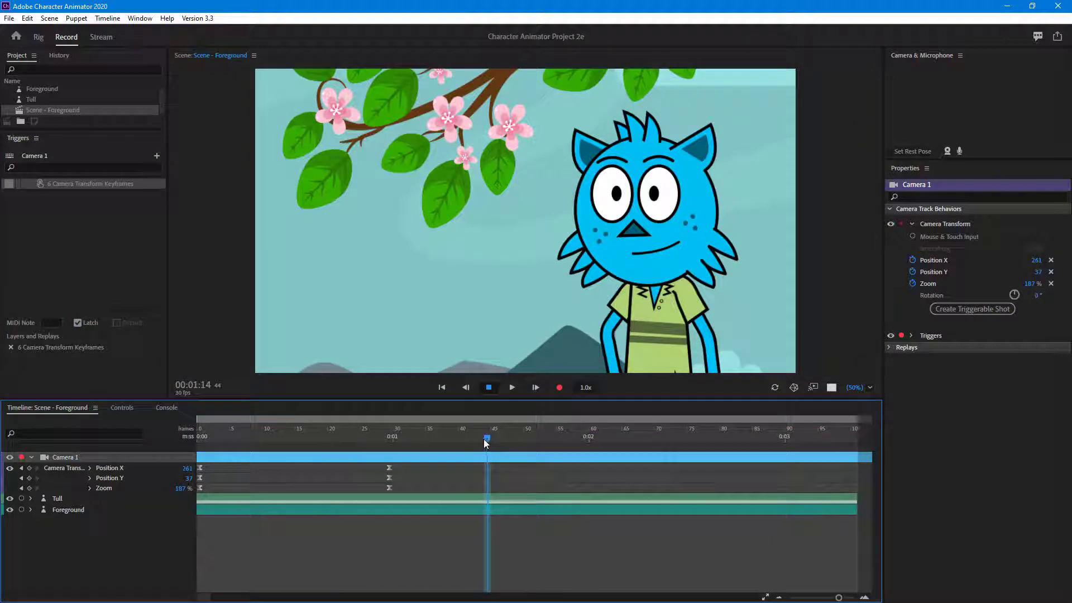
left_click_drag(1038, 271, 997, 290)
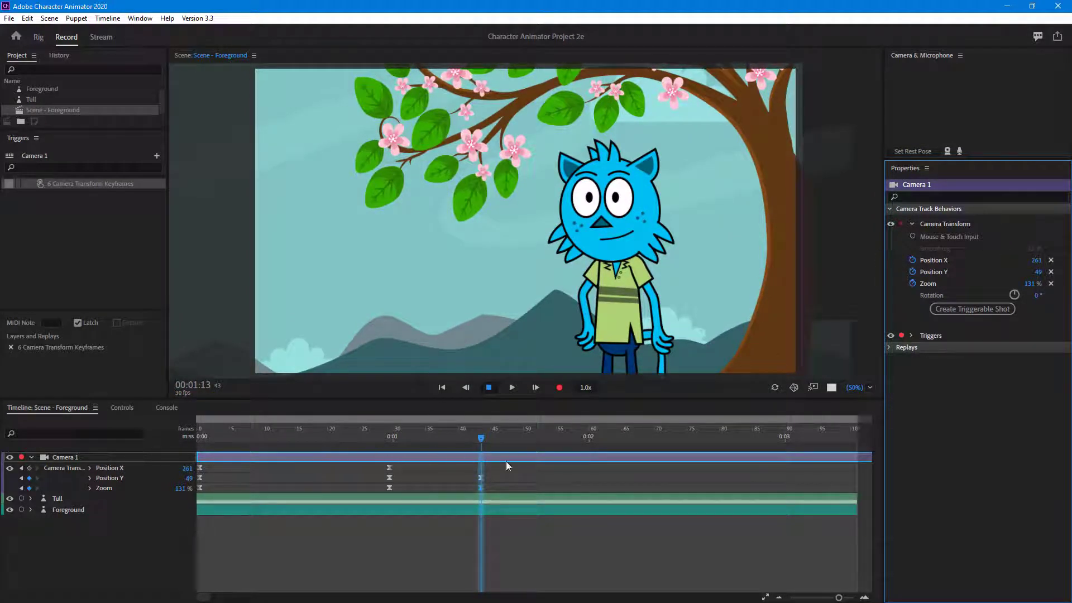
left_click(498, 487)
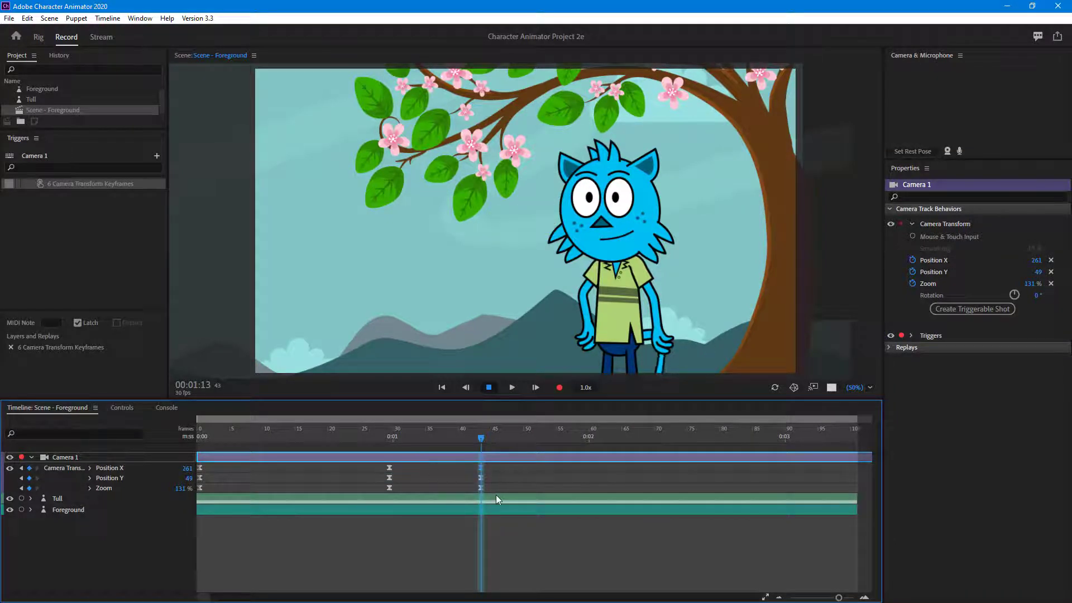
left_click_drag(496, 492, 385, 468)
Create a second replay trigger from the selected keyframes and assign it key X
right_click(387, 468)
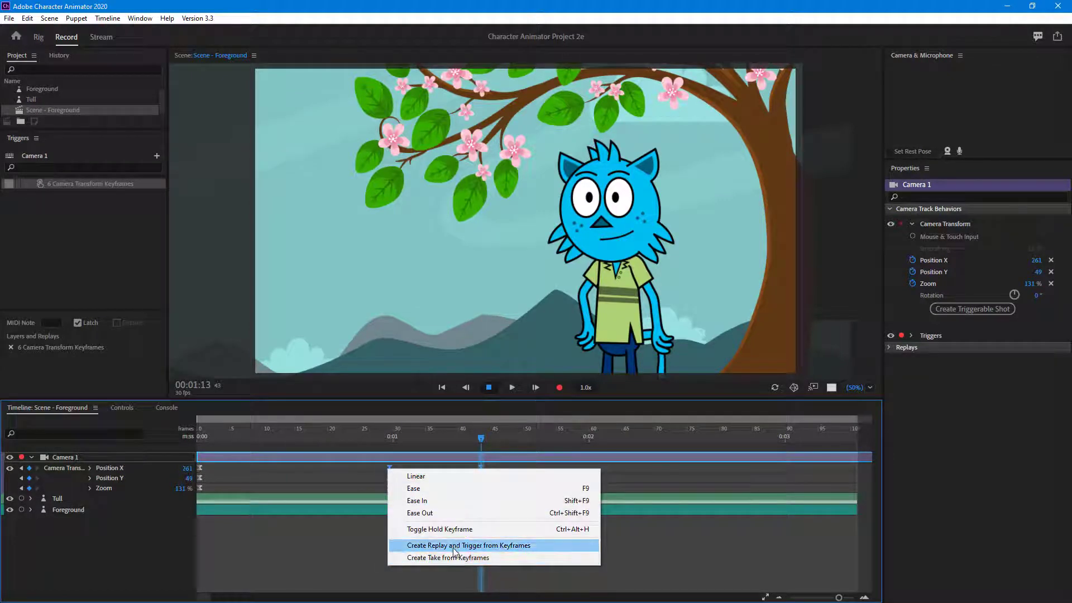
left_click(469, 546)
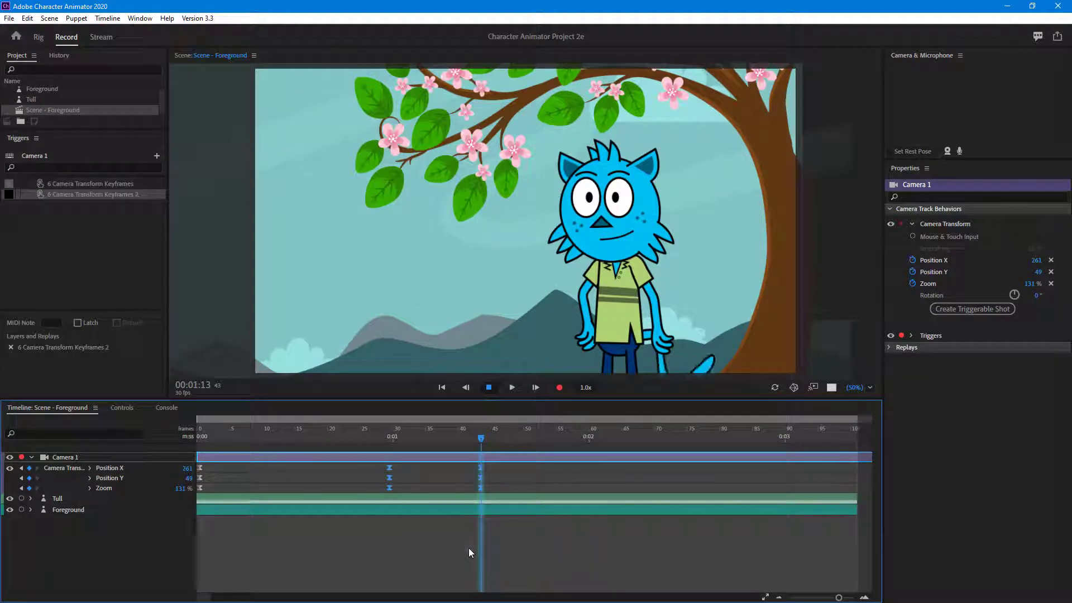
left_click(10, 196)
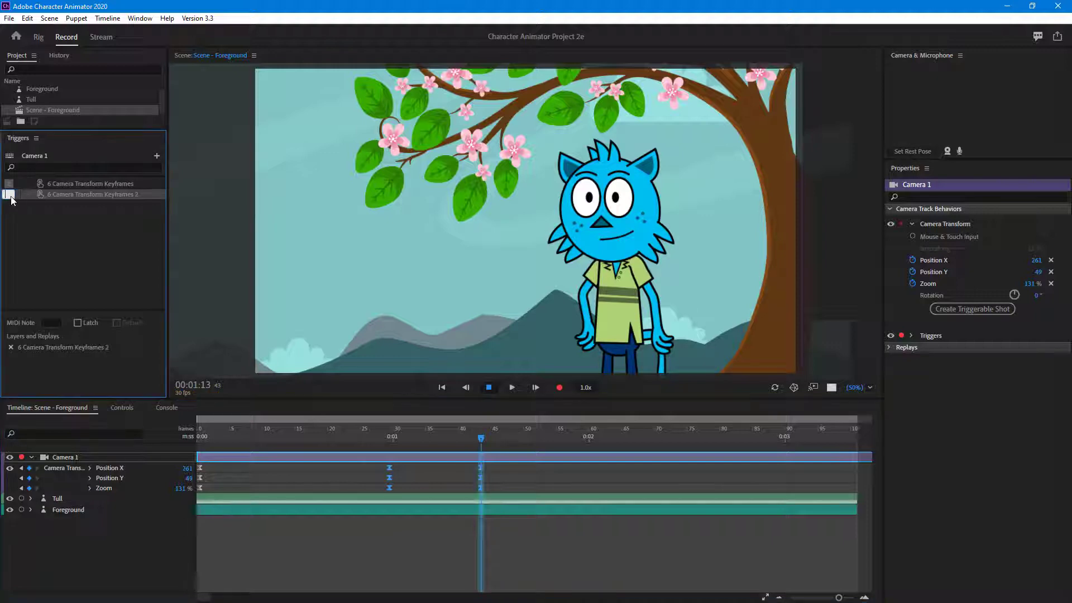
key("x")
Move the starting camera keyframes to frame 53 for the zoomed-out view
left_click(392, 481)
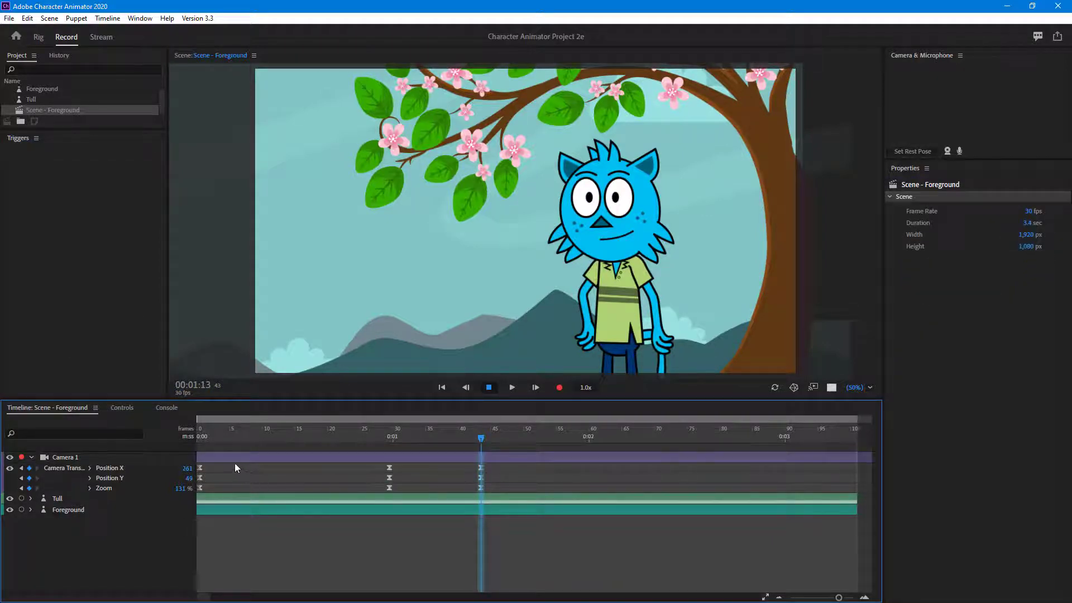
left_click_drag(234, 468, 257, 485)
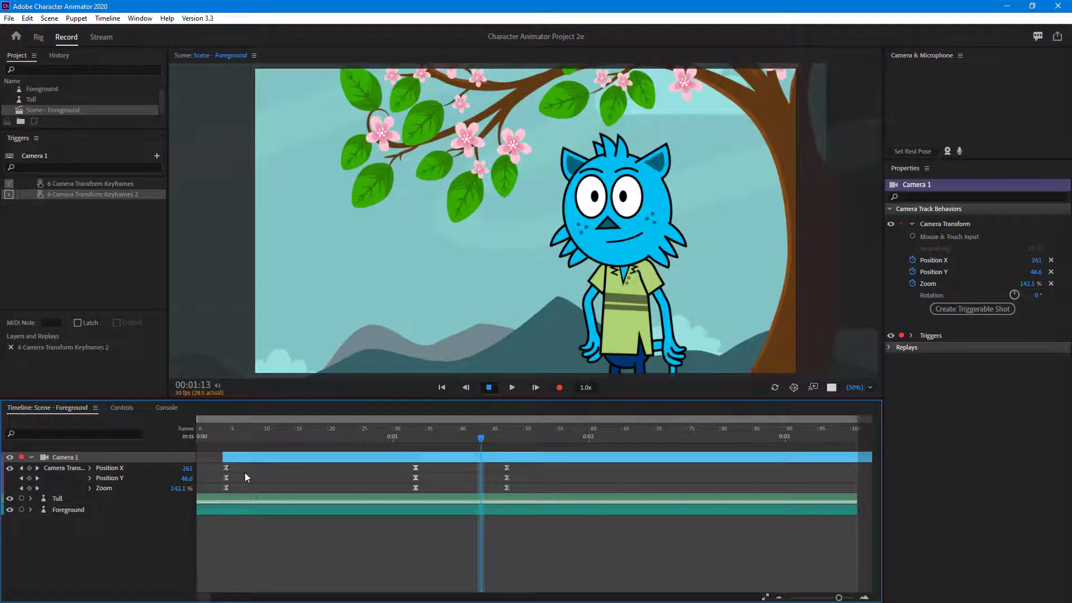
key("ctrl+z")
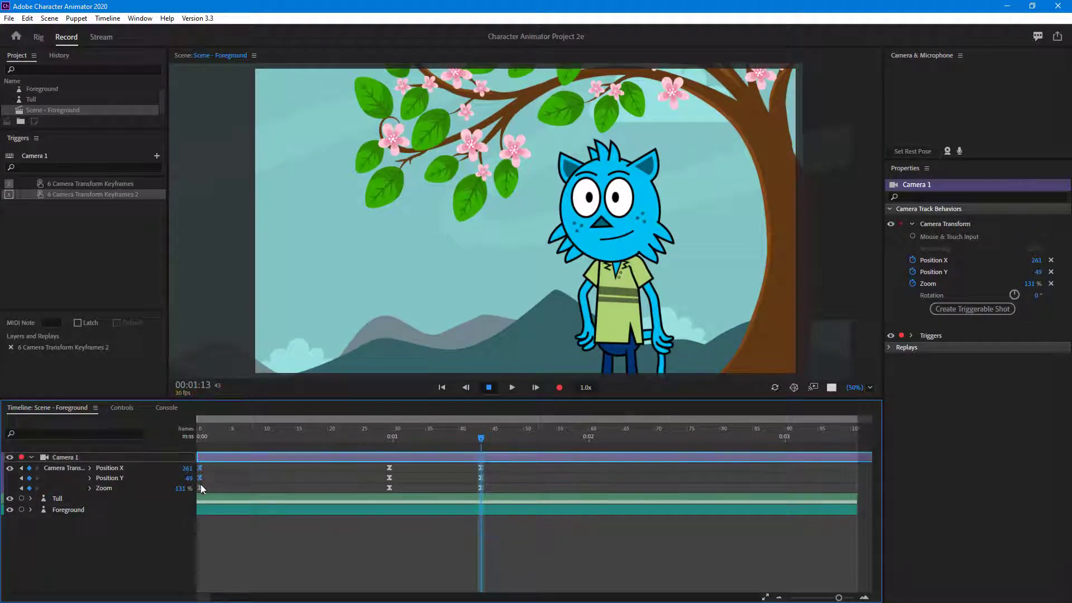
left_click_drag(199, 488, 544, 491)
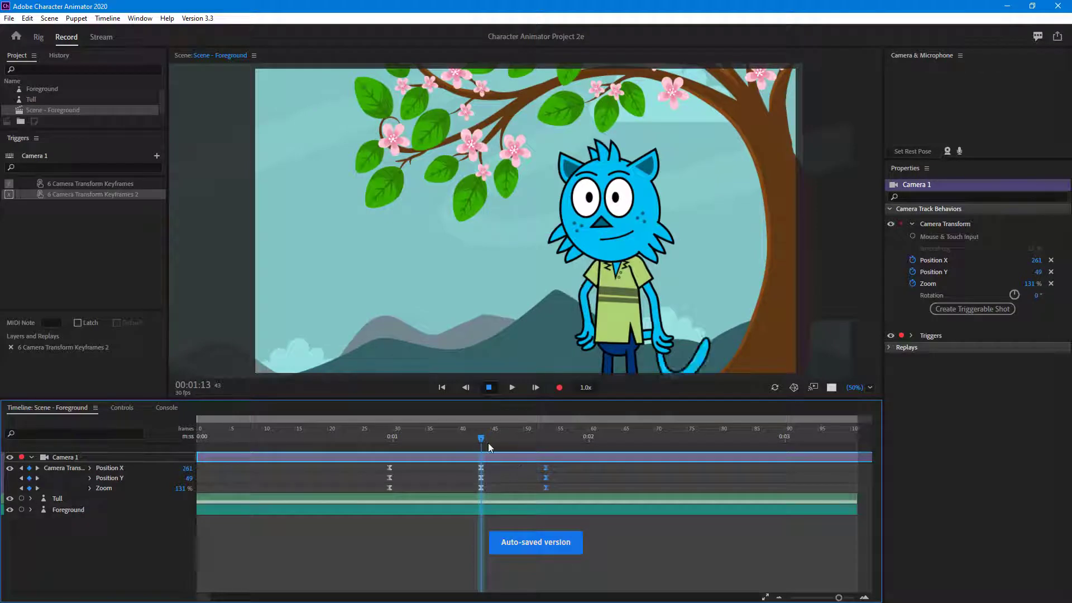
left_click_drag(488, 443, 547, 447)
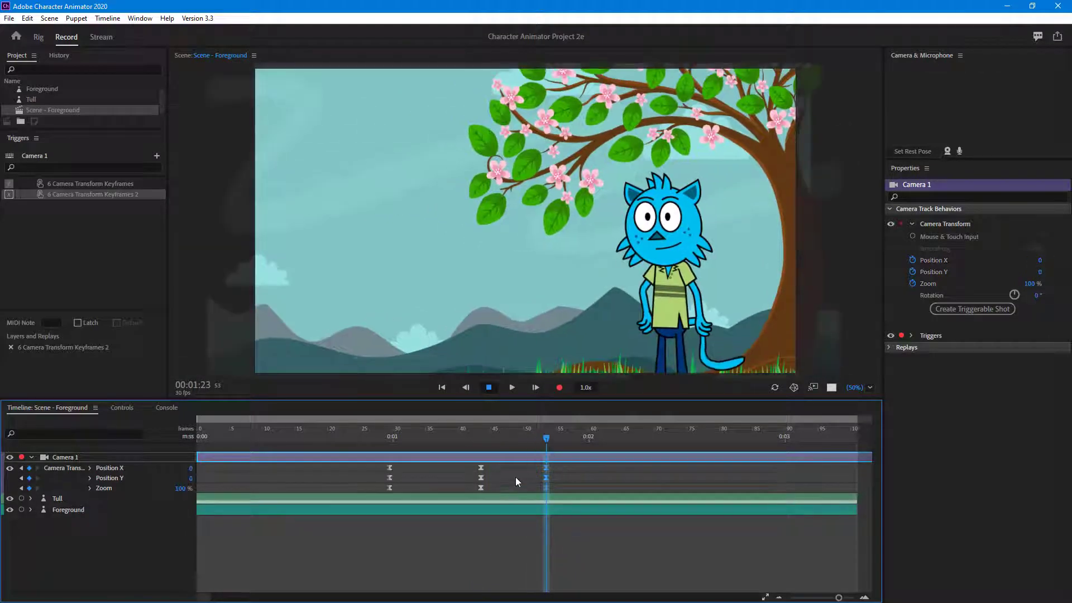
Create a third replay trigger from the frame-43 keyframes, keyed C
left_click(476, 466)
left_click(481, 468)
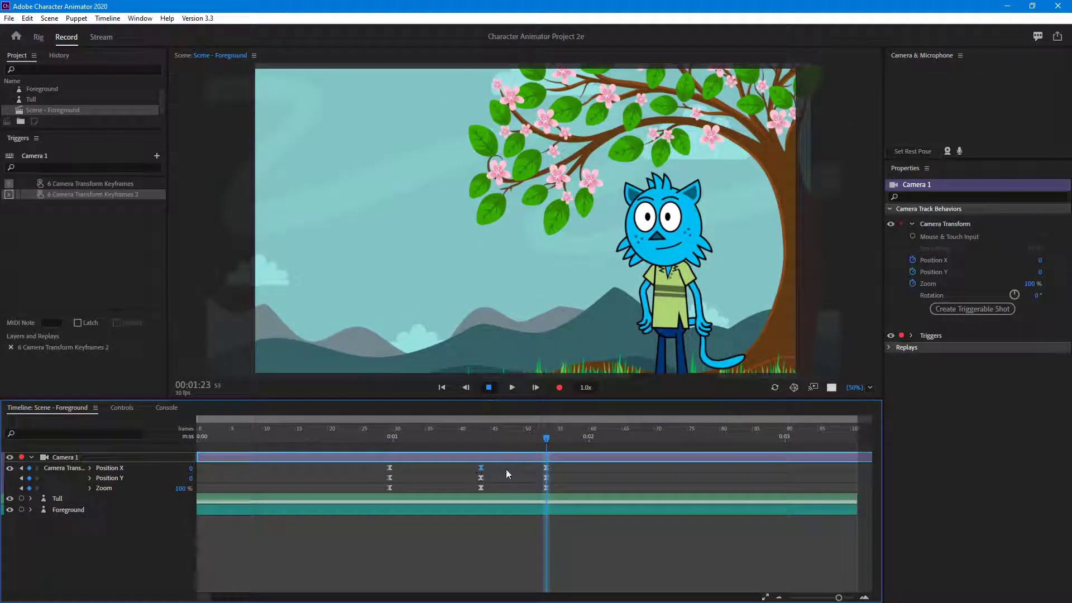
left_click(482, 487, "shift")
right_click(546, 489)
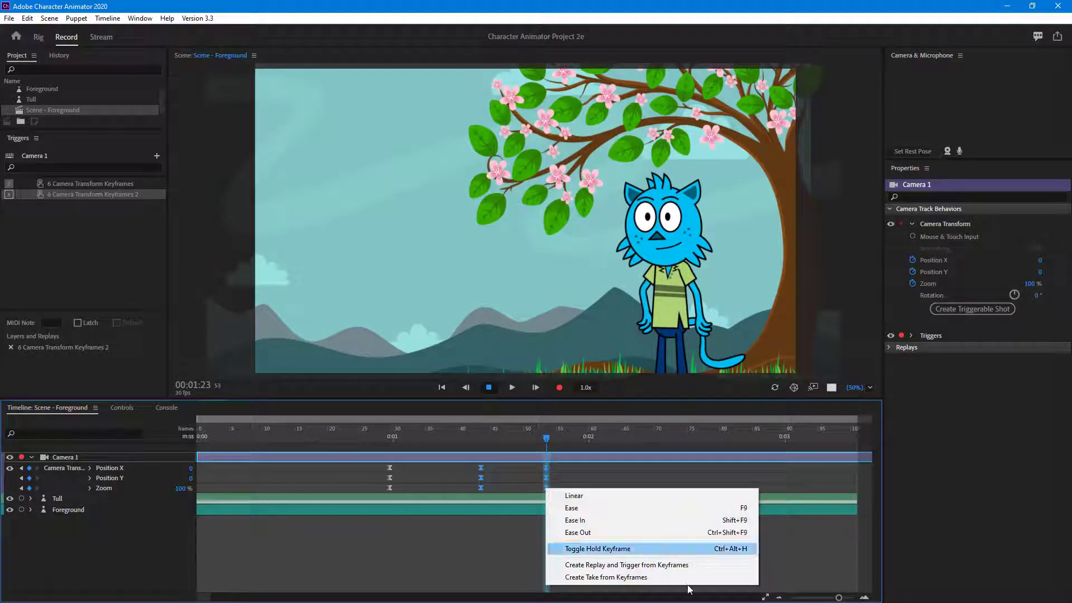
left_click(631, 565)
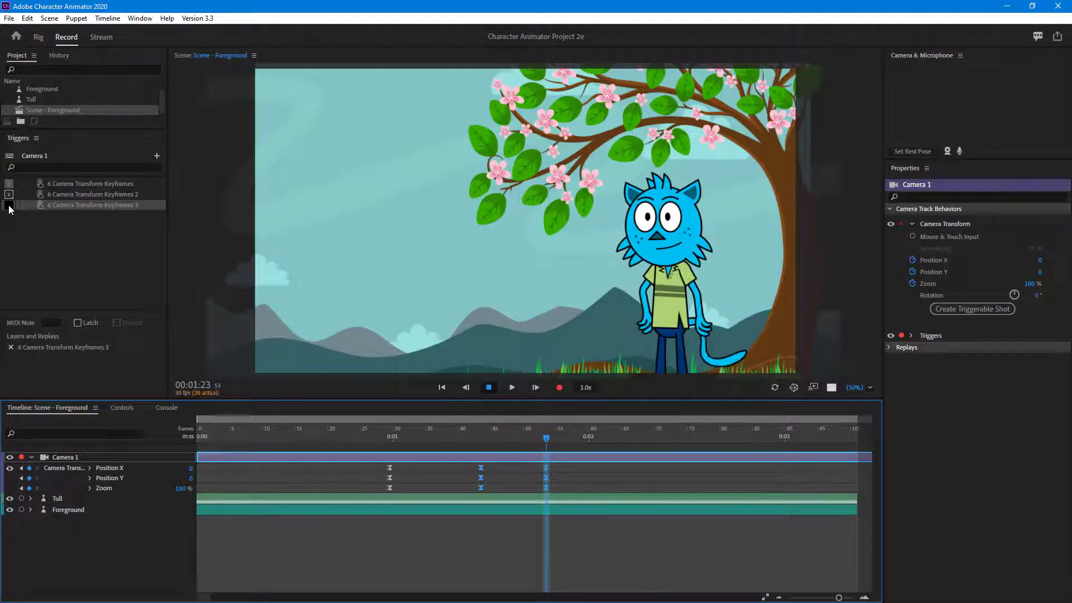
left_click(9, 205)
type("c")
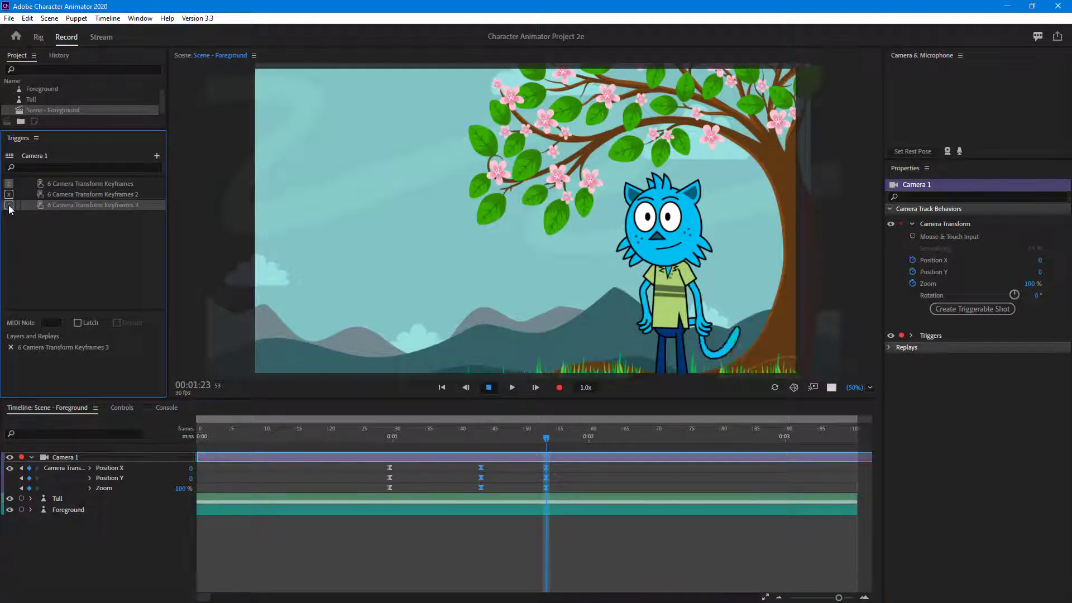
Turn on Latch for the 6 Camera Transform Keyframes 3 trigger
left_click(30, 191)
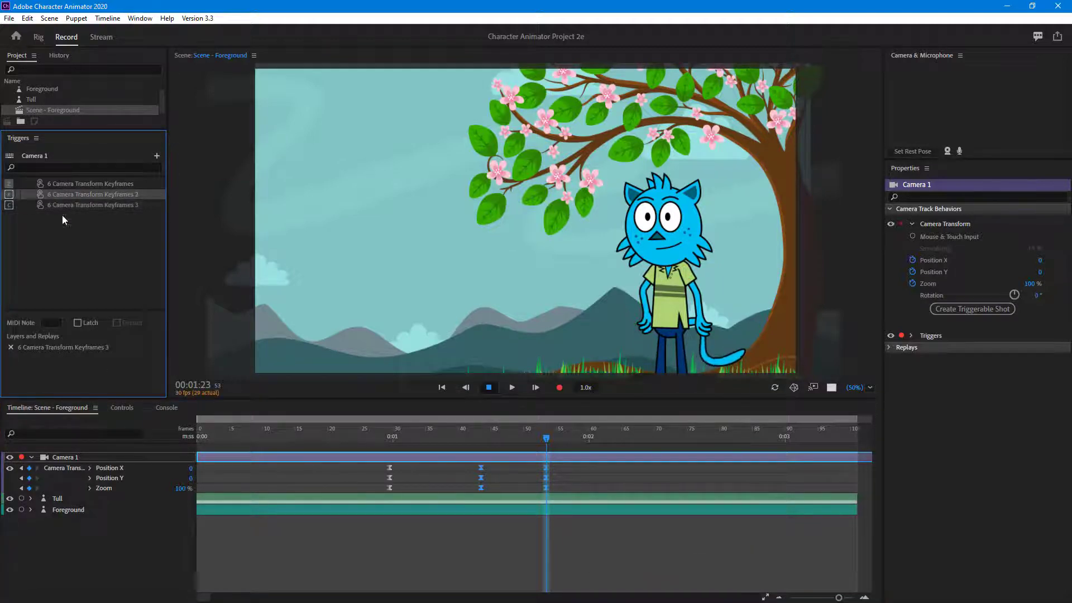
left_click(88, 204)
left_click(87, 324)
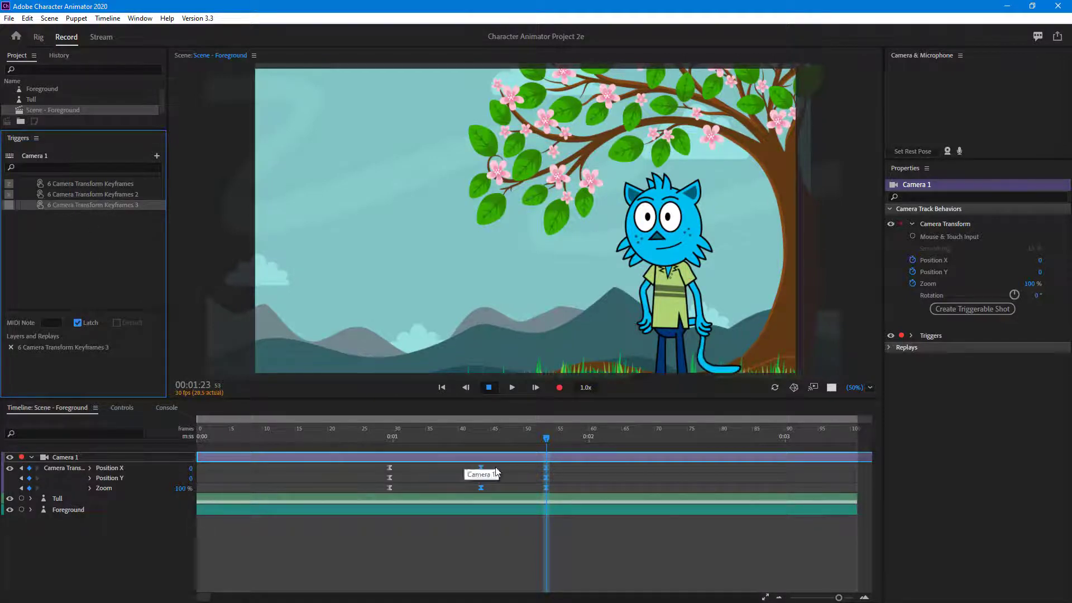
left_click(570, 477)
left_click(565, 498)
Delete every Camera 1 keyframe so only the replay triggers drive the camera
left_click(396, 468)
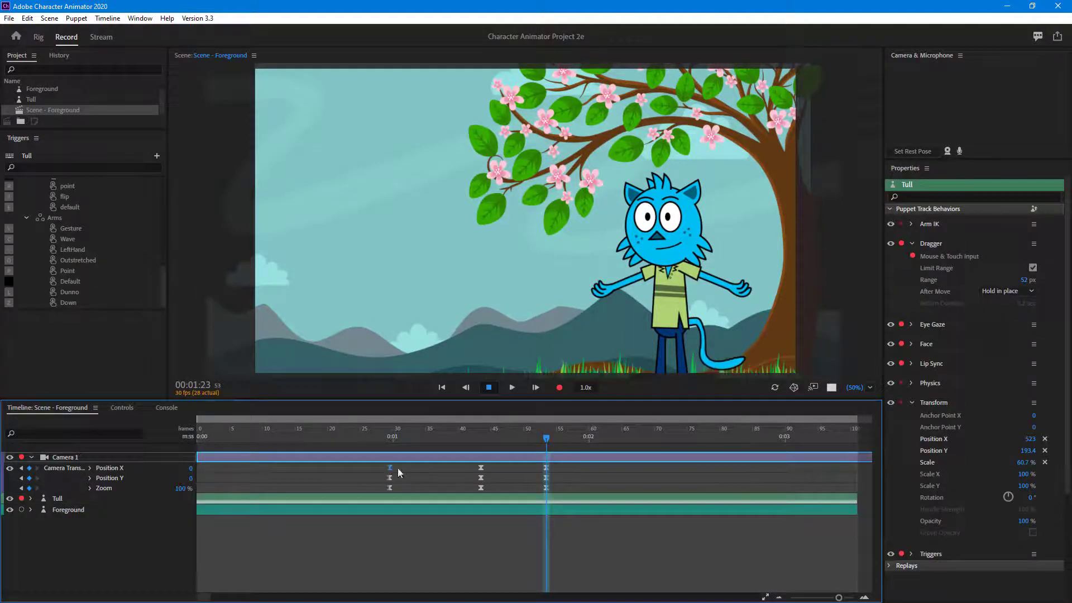
left_click_drag(544, 488, 481, 488)
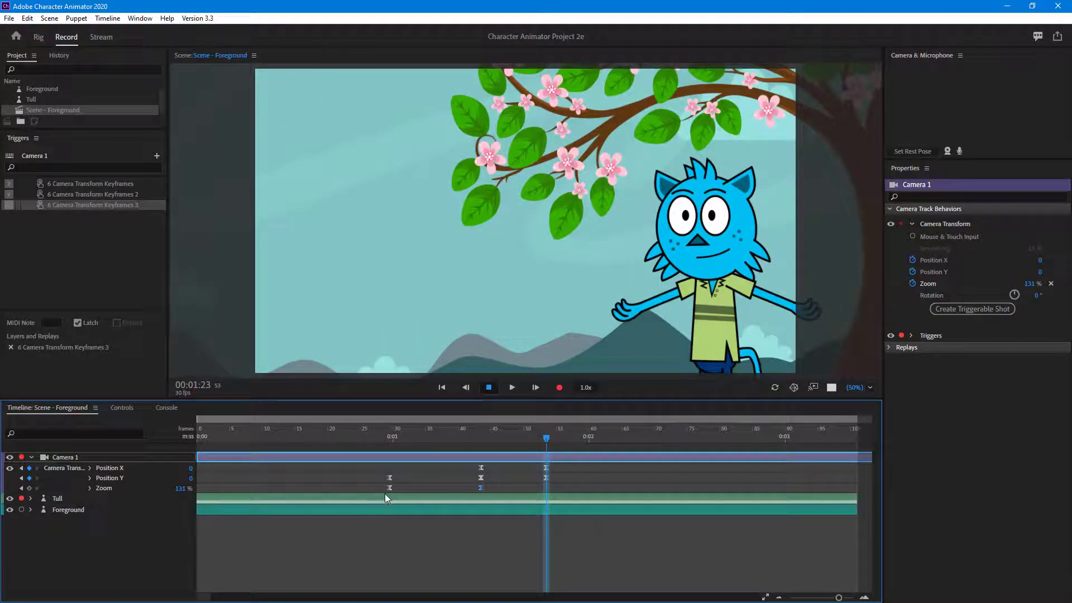
left_click_drag(384, 494, 578, 492)
key("Delete")
key("Delete")
left_click_drag(335, 438, 186, 438)
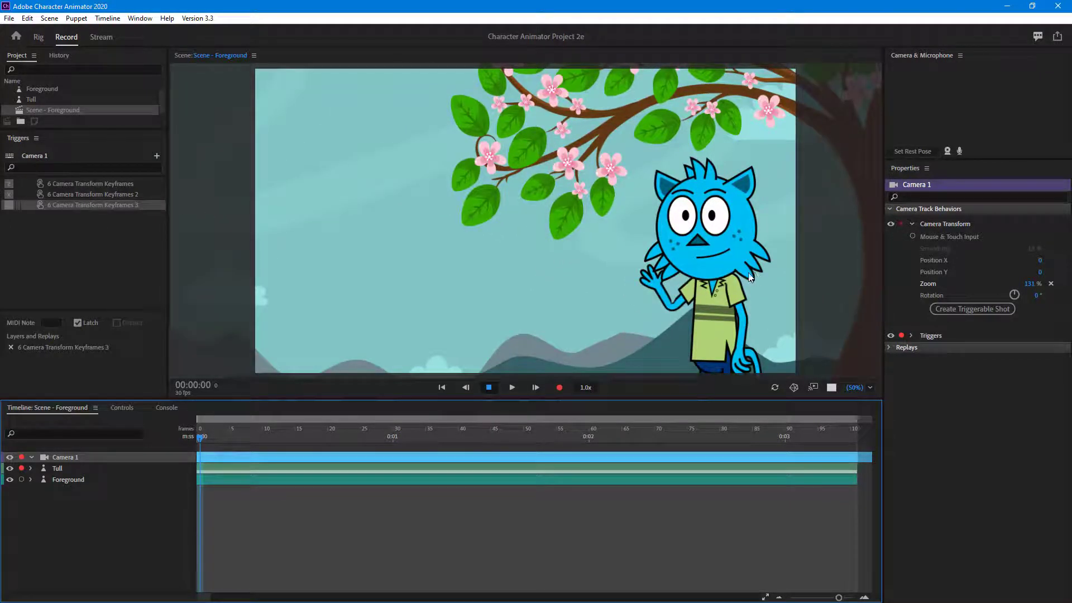
Check Tull's performance triggers, then select Camera 1 to show its triggers and Camera Transform
left_click(115, 407)
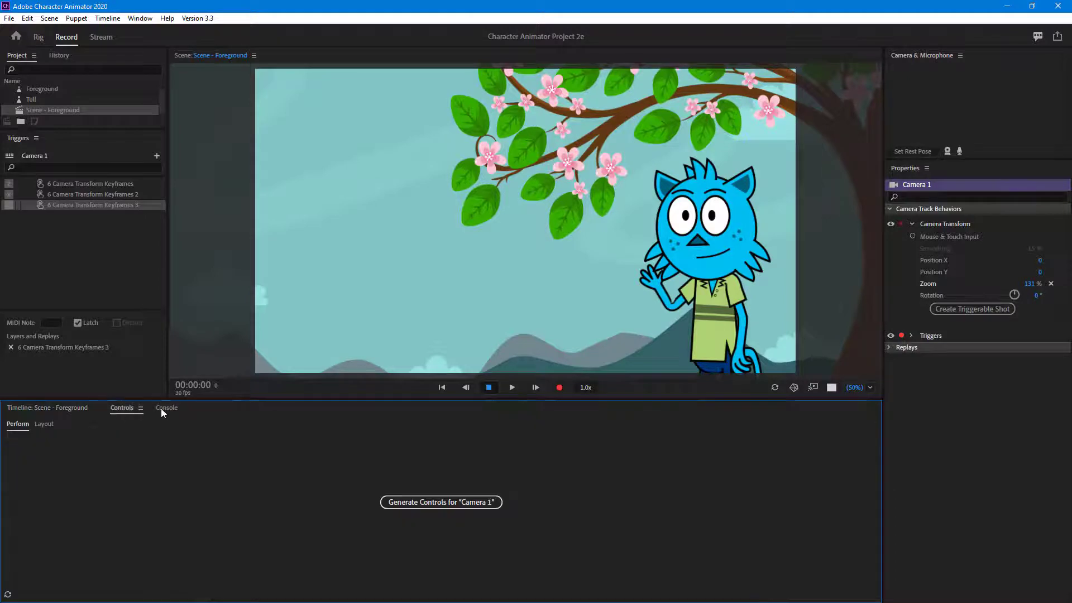
left_click(162, 408)
left_click(127, 408)
left_click(35, 409)
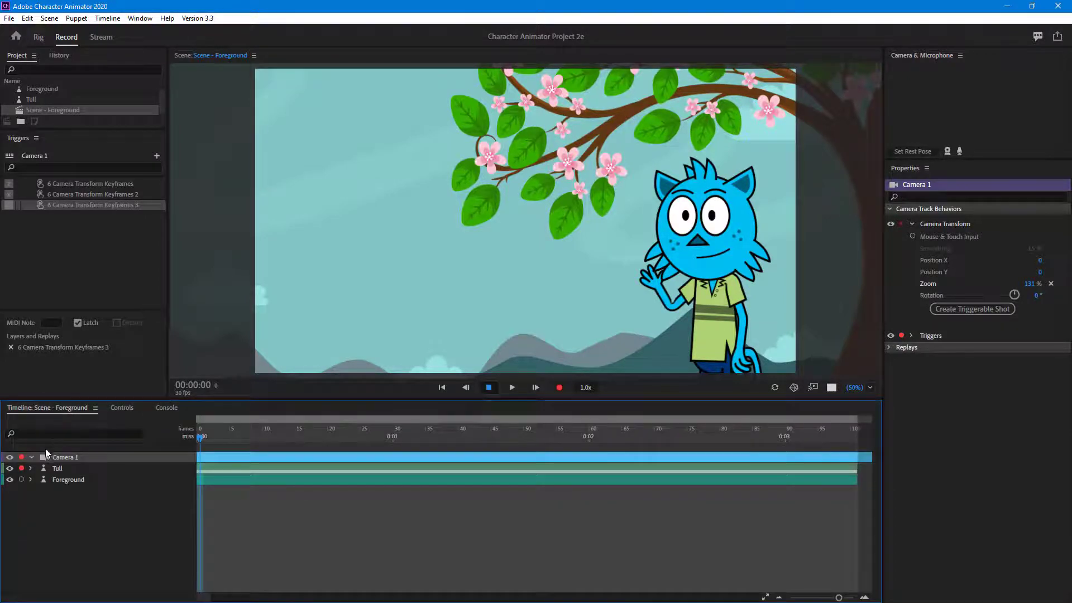
left_click(61, 468)
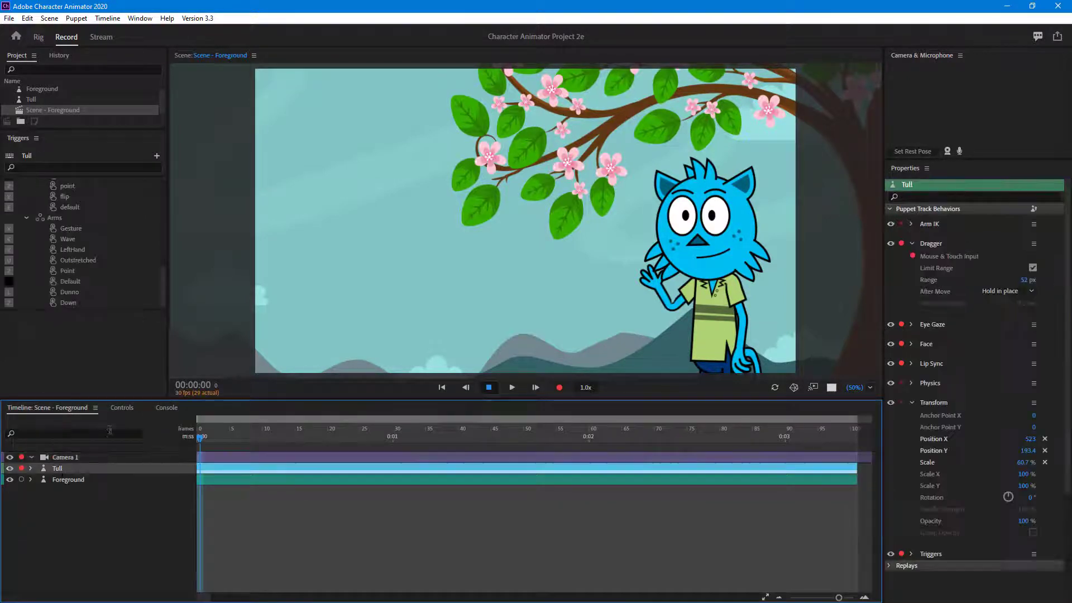
left_click(125, 407)
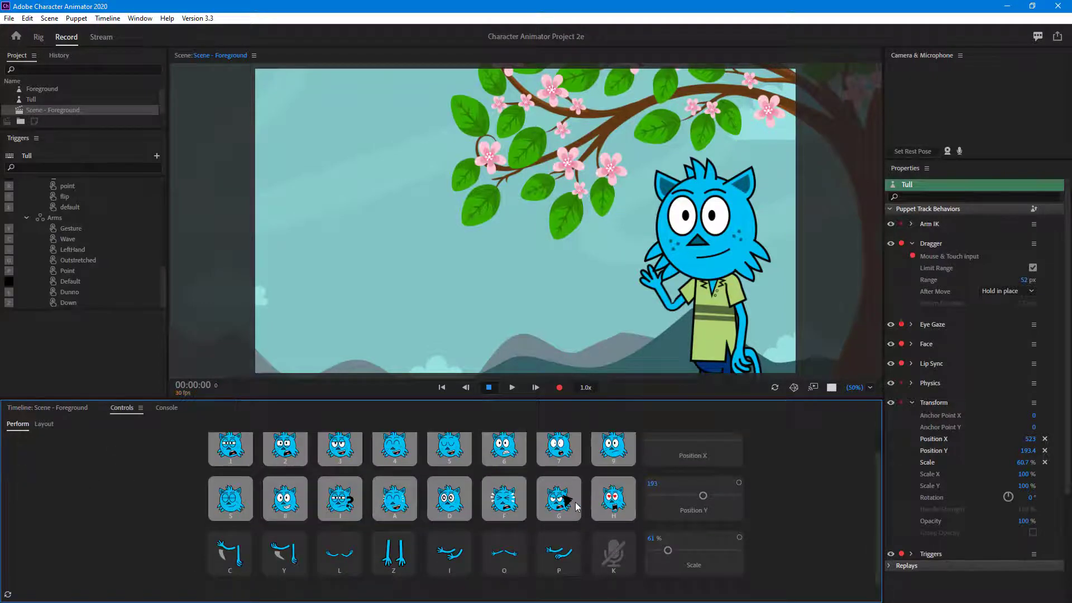
left_click(62, 407)
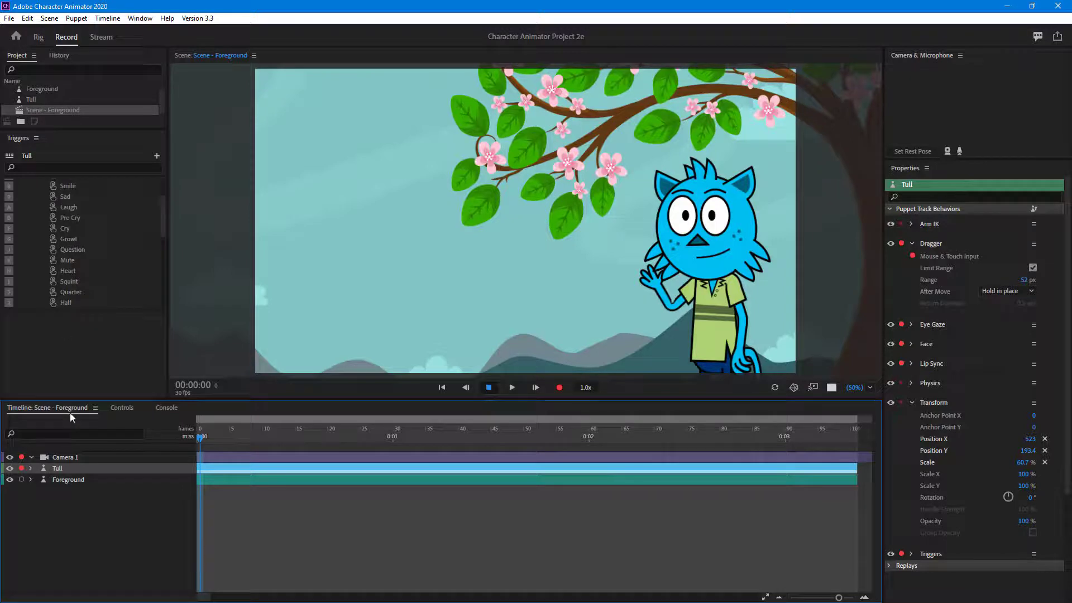
left_click(212, 457)
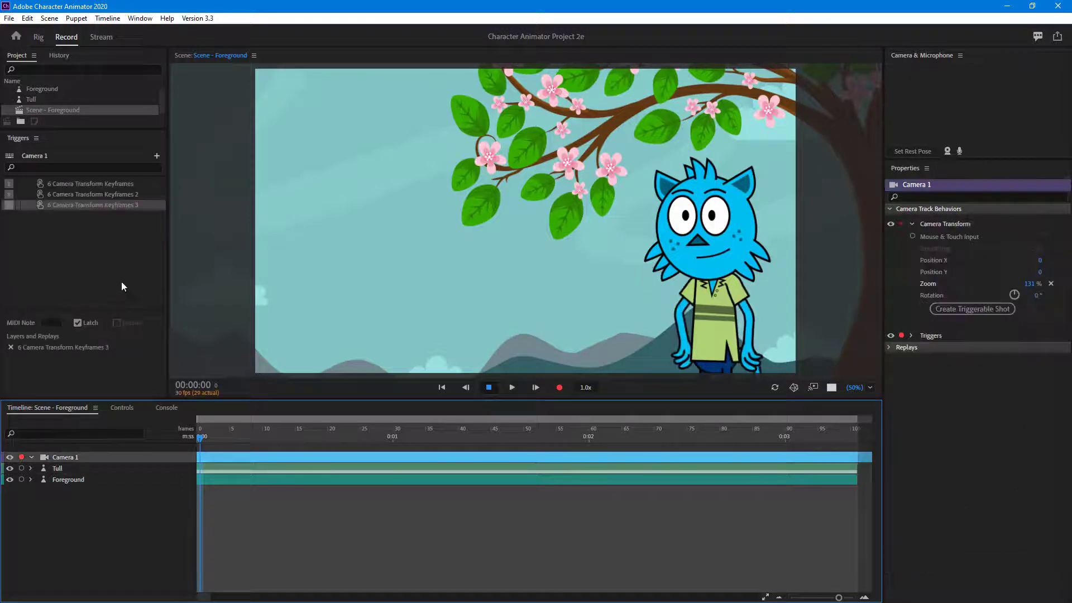
Set the trigger key of all three Camera Transform Keyframes triggers to 1
left_click(9, 183)
type("1")
left_click(12, 193)
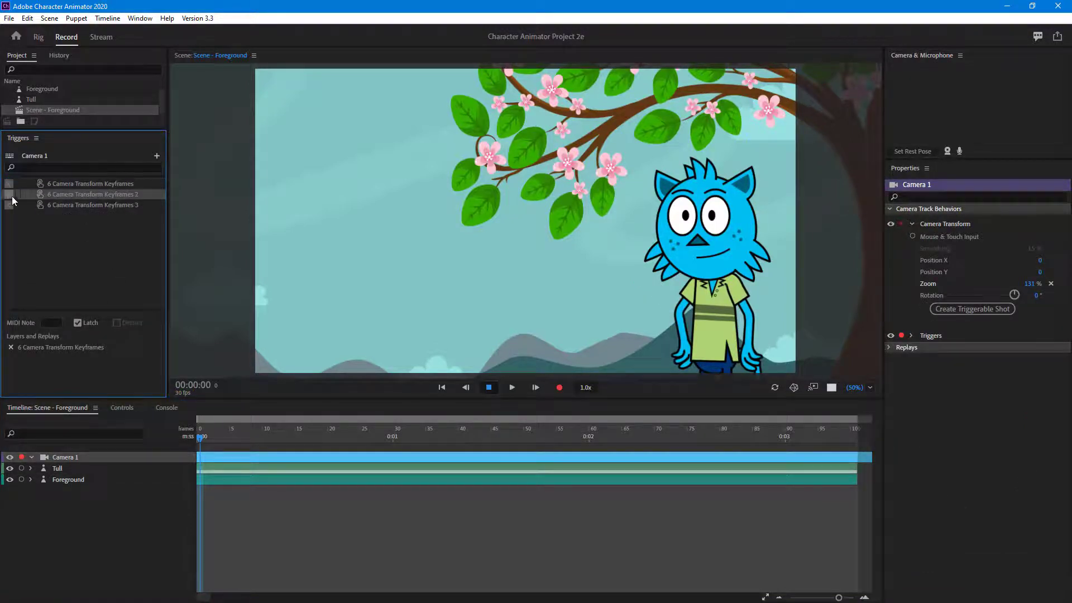
left_click(12, 204)
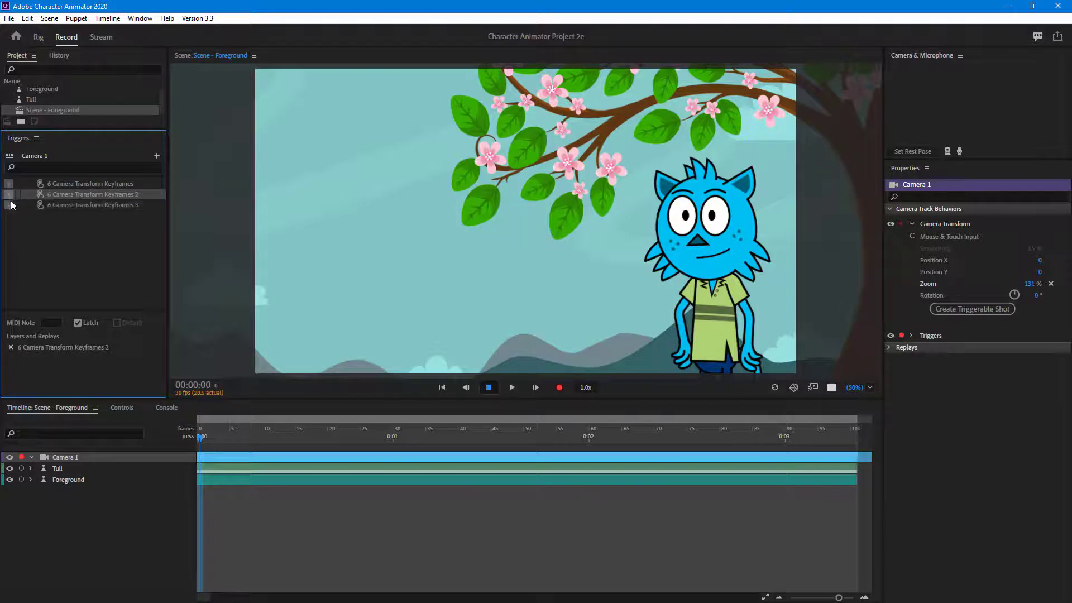
left_click(12, 194)
type("1")
left_click(10, 205)
type("1")
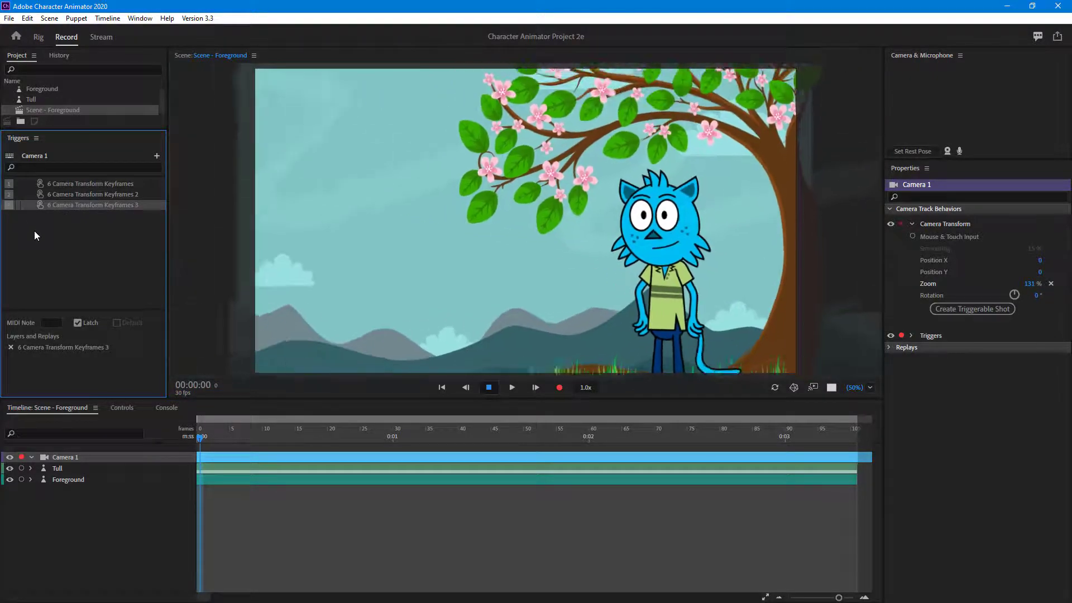
With Camera 1 deselected, press 1 repeatedly to cycle between wide shots and blue-cat close-ups
left_click(335, 544)
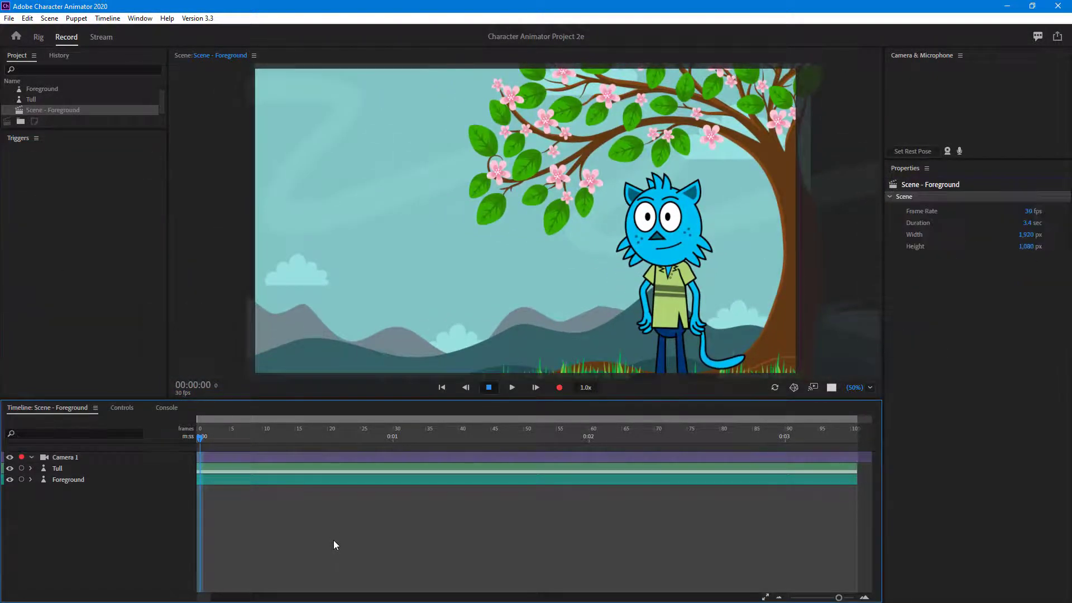
key("1")
key("1")
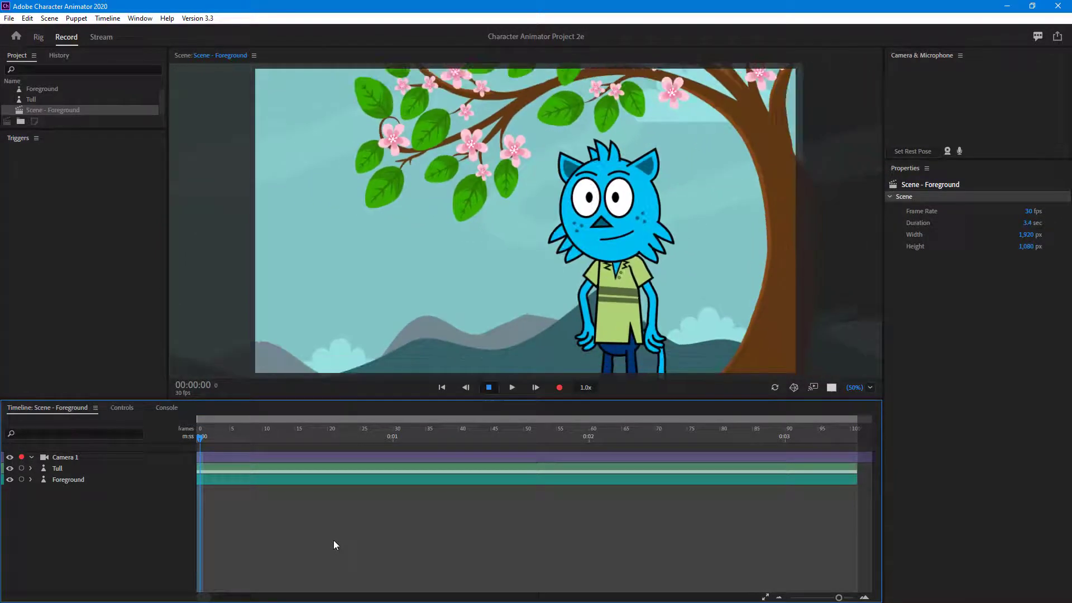
key("1")
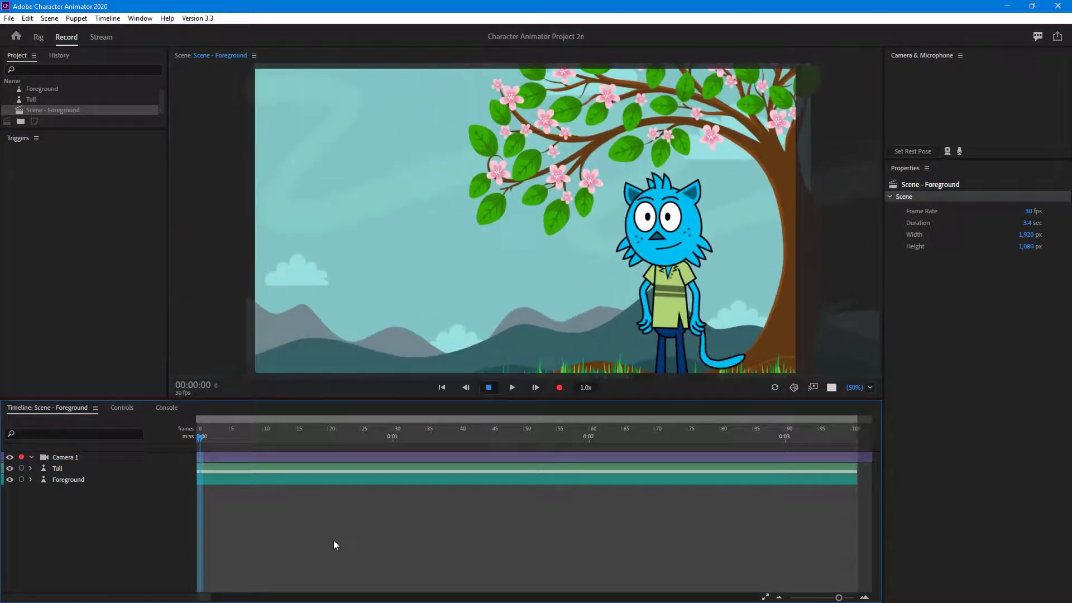
key("1")
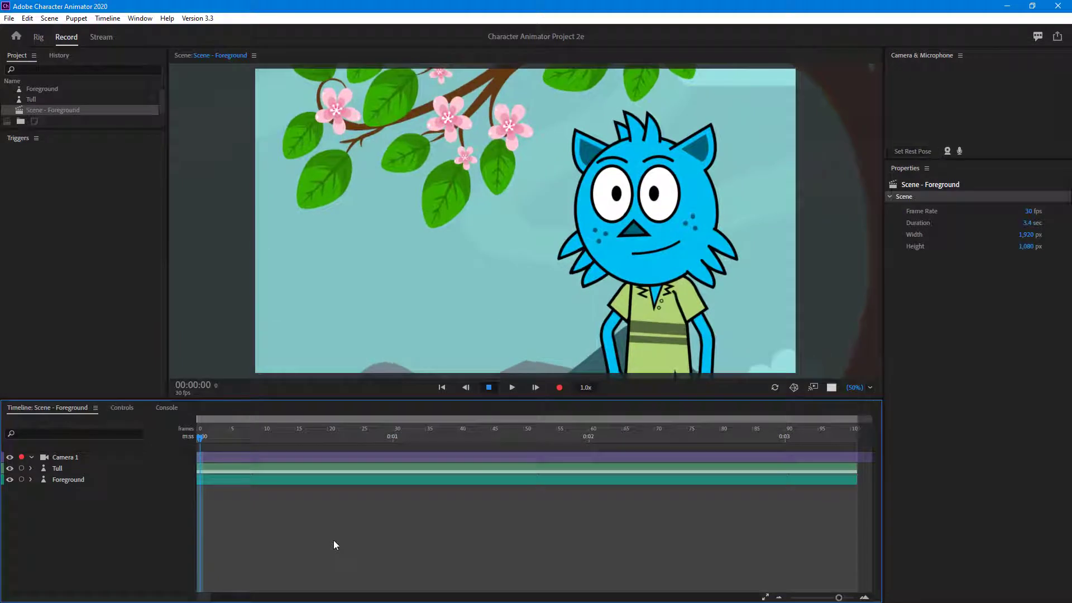
key("1")
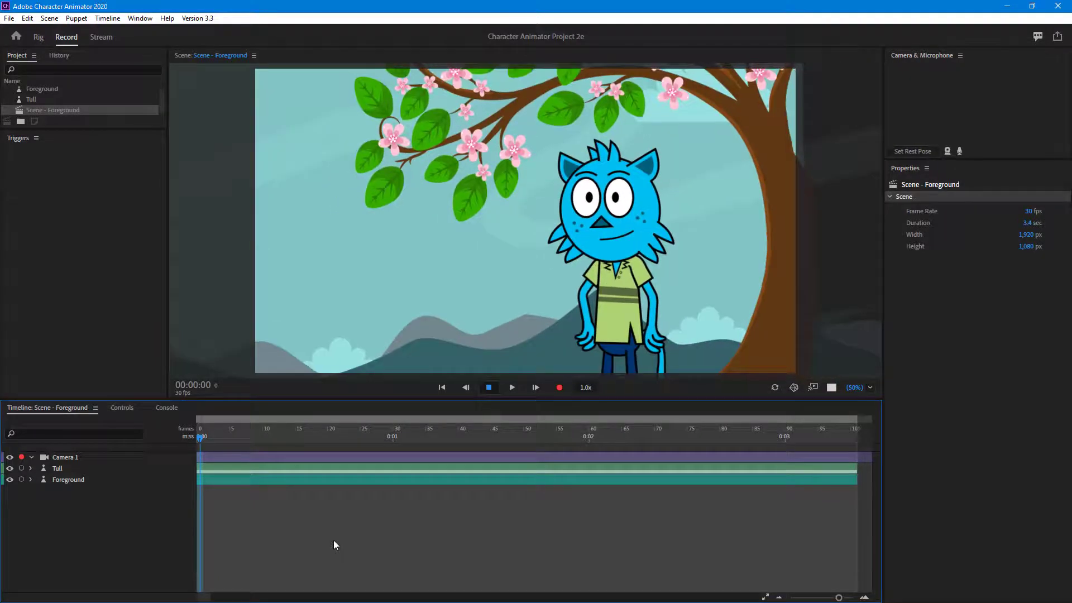
key("1")
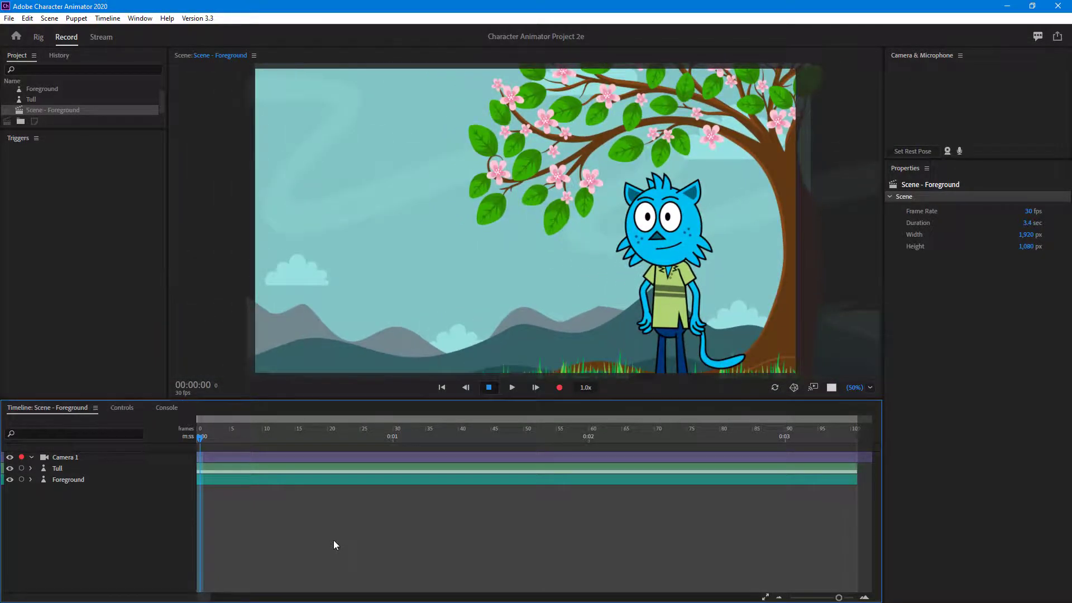
key("1")
key("1")
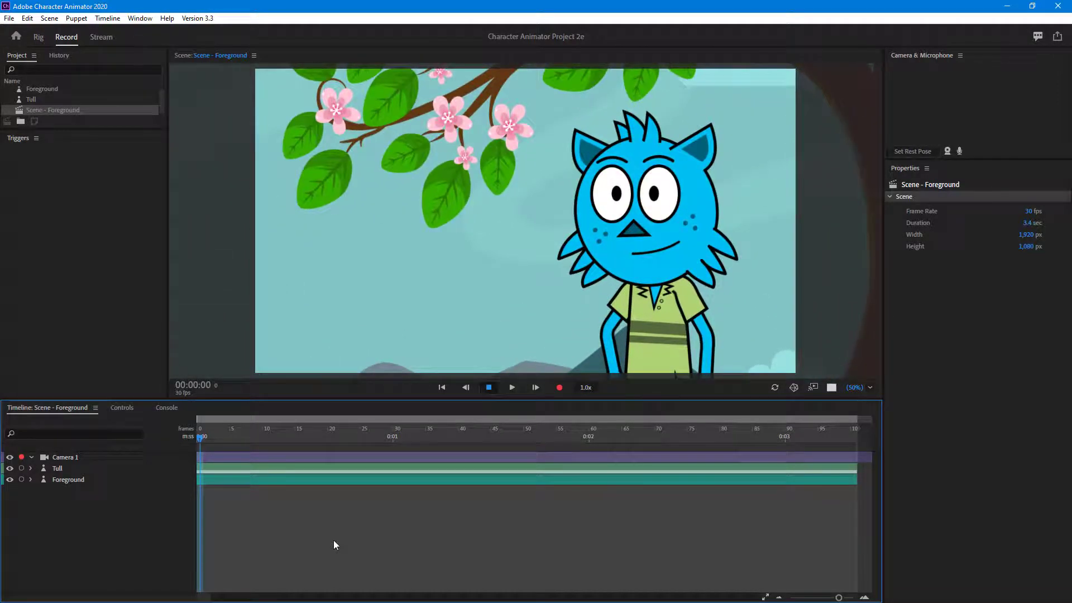
key("1")
Rewind the playhead to frame 0 and select the Camera 1 track
left_click(242, 435)
left_click_drag(244, 434, 158, 421)
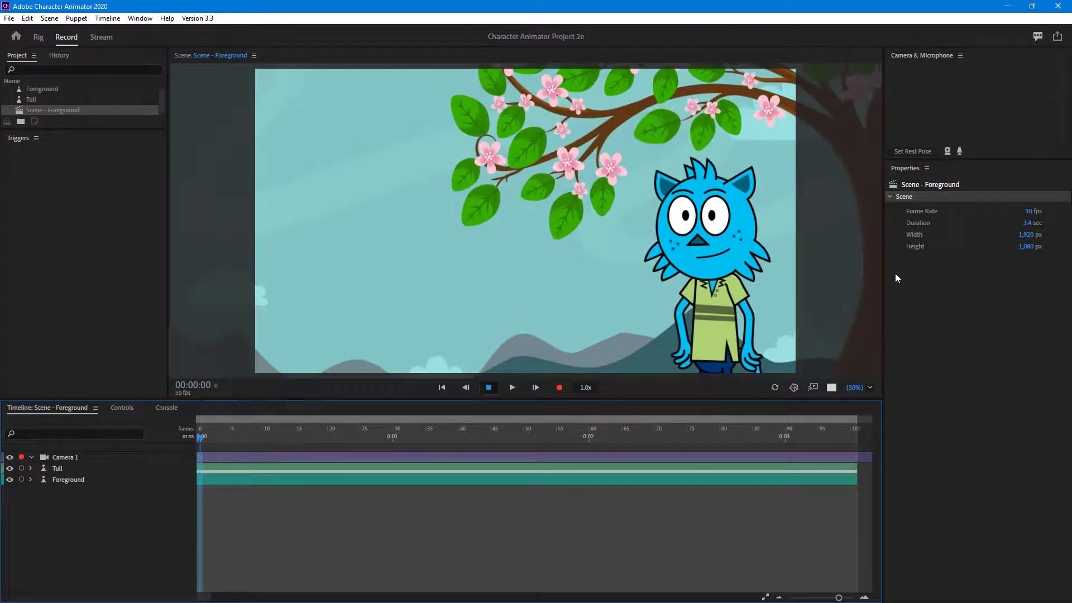
left_click(243, 468)
left_click(244, 456)
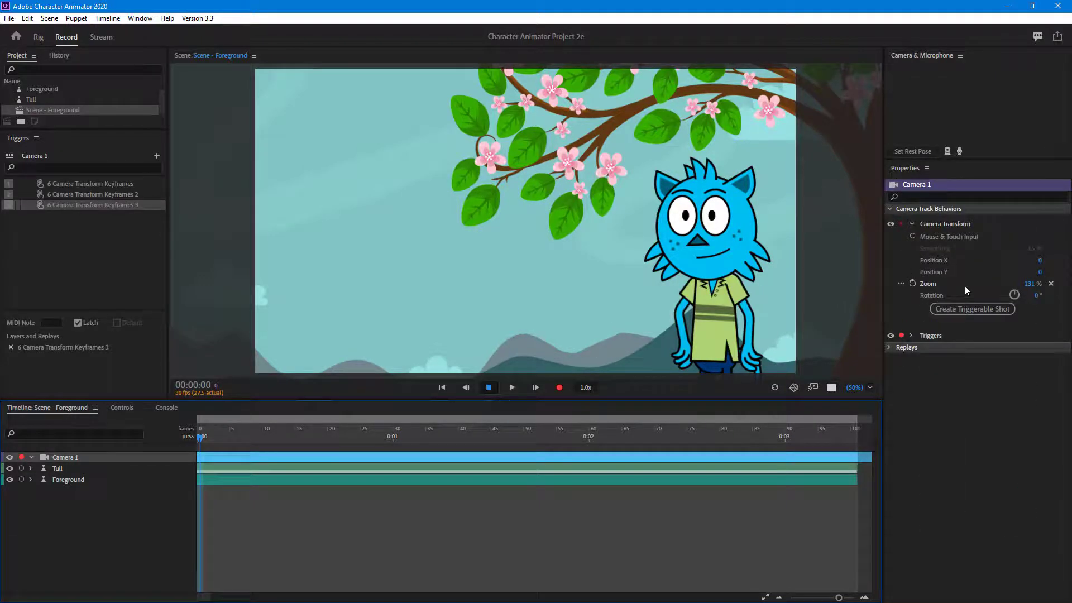
Keyframe Camera 1 Position X at -13 on frame 0 and 226 on frame 29
left_click_drag(1039, 261, 1029, 267)
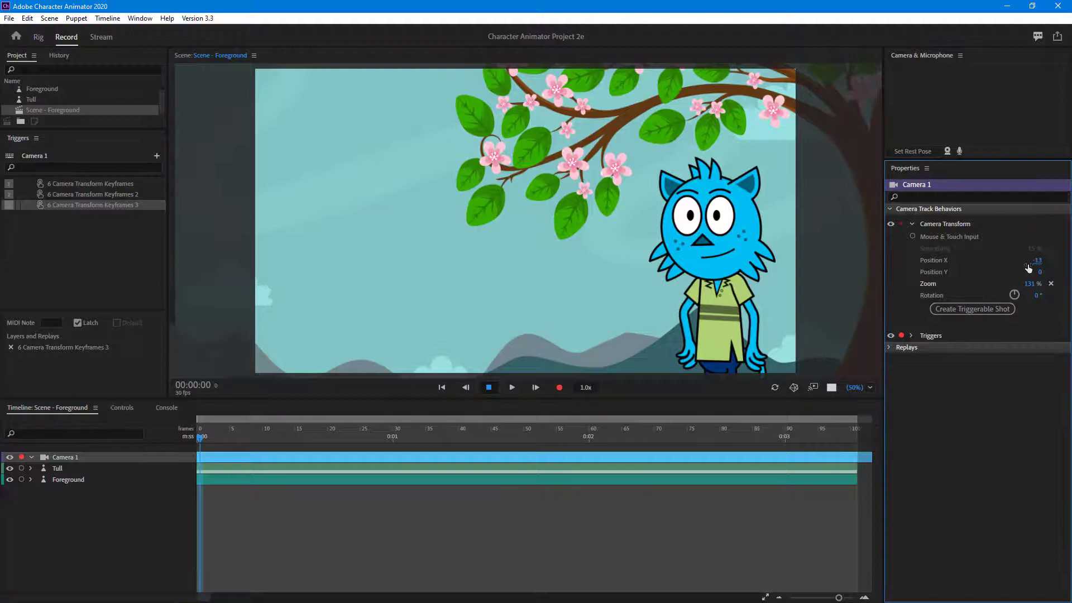
left_click(913, 260)
left_click(391, 436)
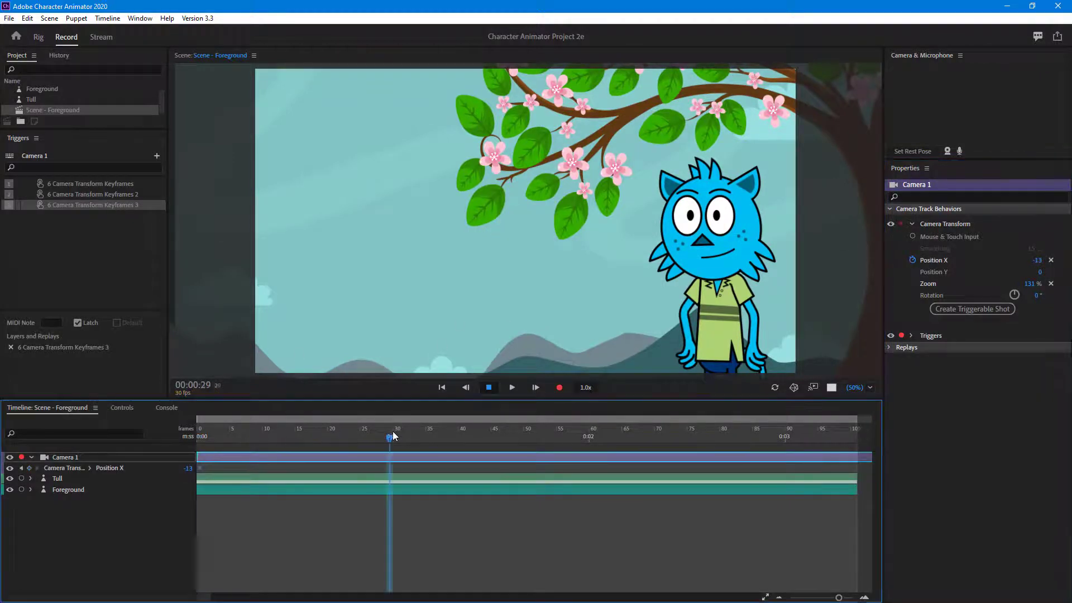
left_click_drag(1036, 262, 1067, 262)
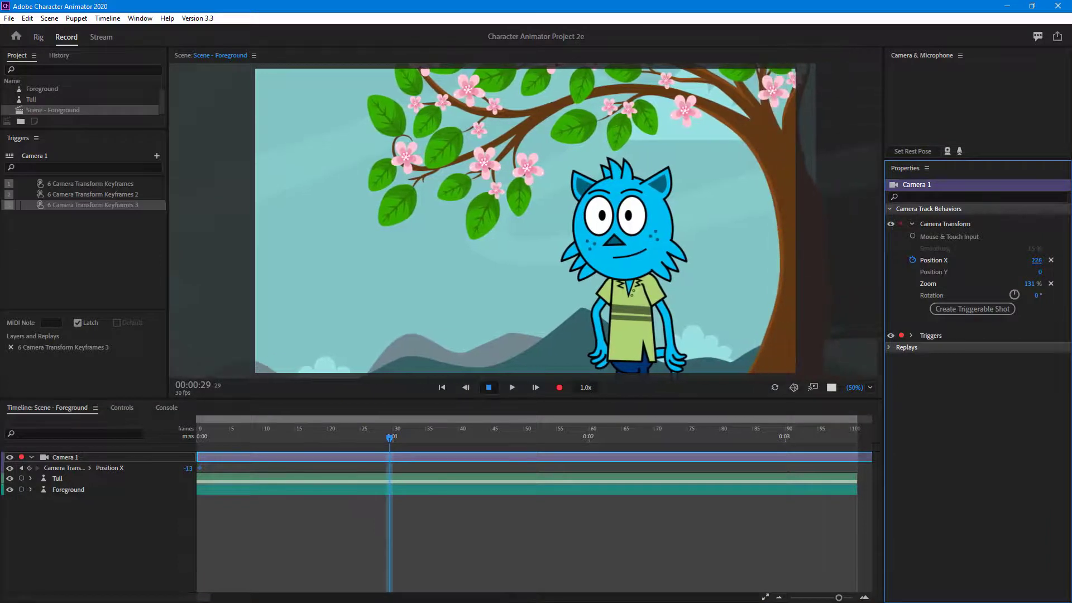
Apply Ease to the Camera 1 Position X keyframes
left_click(200, 467)
right_click(200, 467)
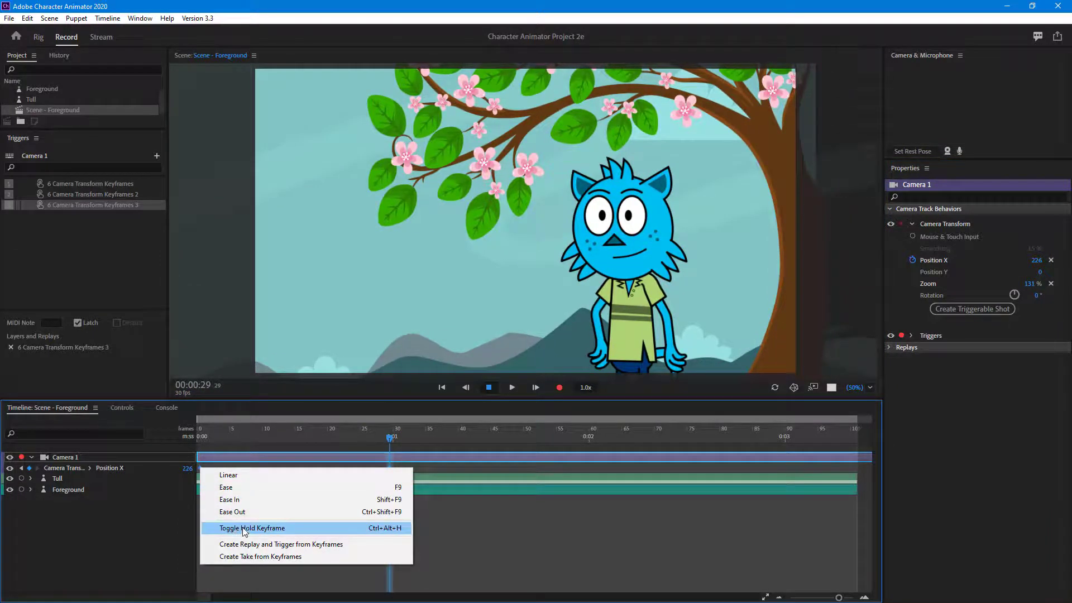
left_click(243, 487)
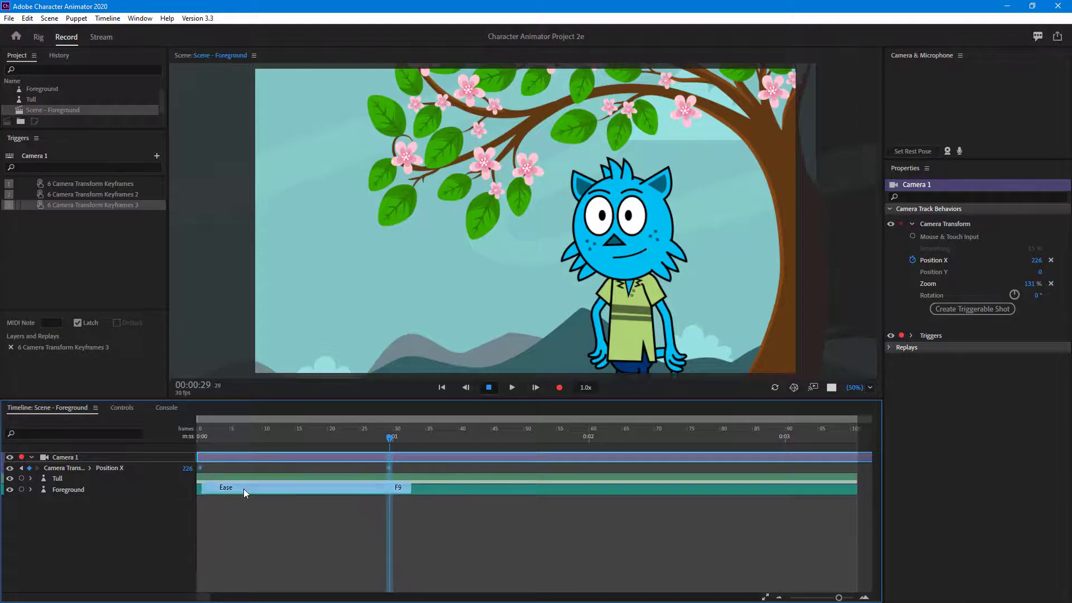
Create a replay trigger from the Position X keyframes and set it to Latch
right_click(388, 468)
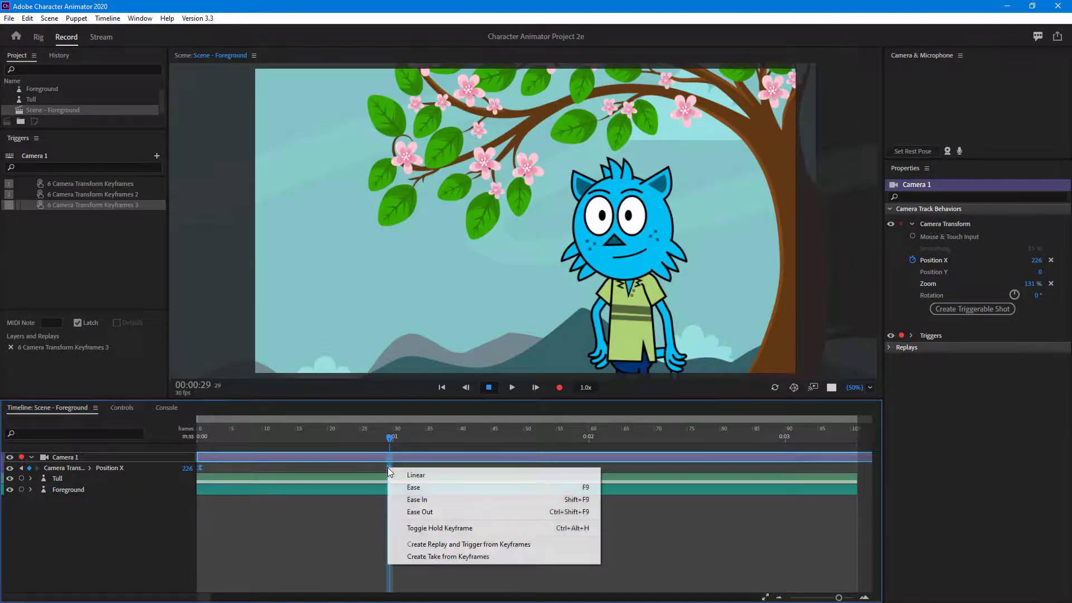
left_click(438, 545)
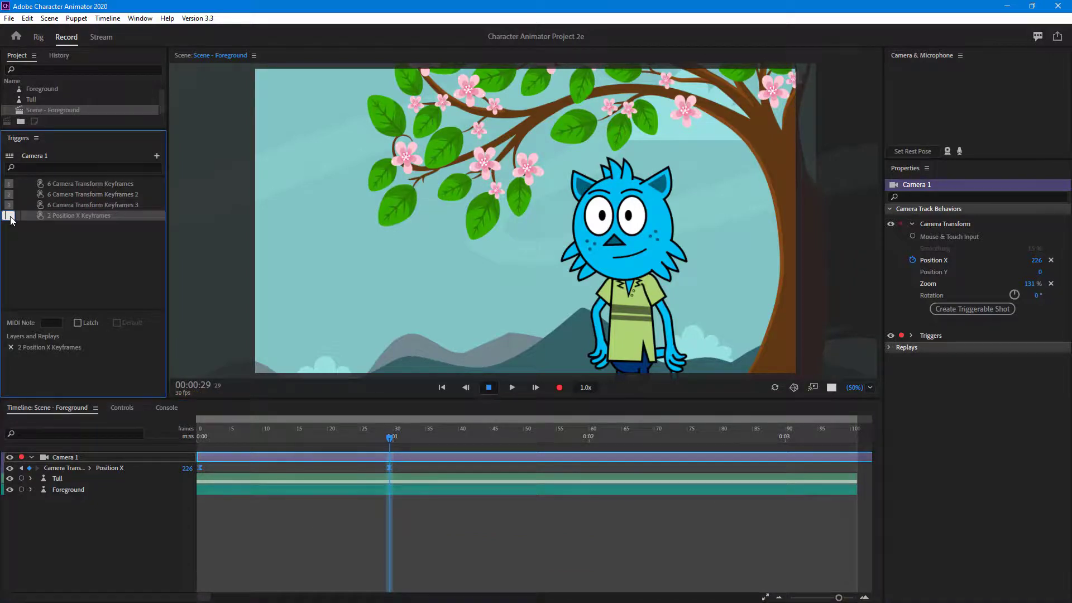
left_click(256, 528)
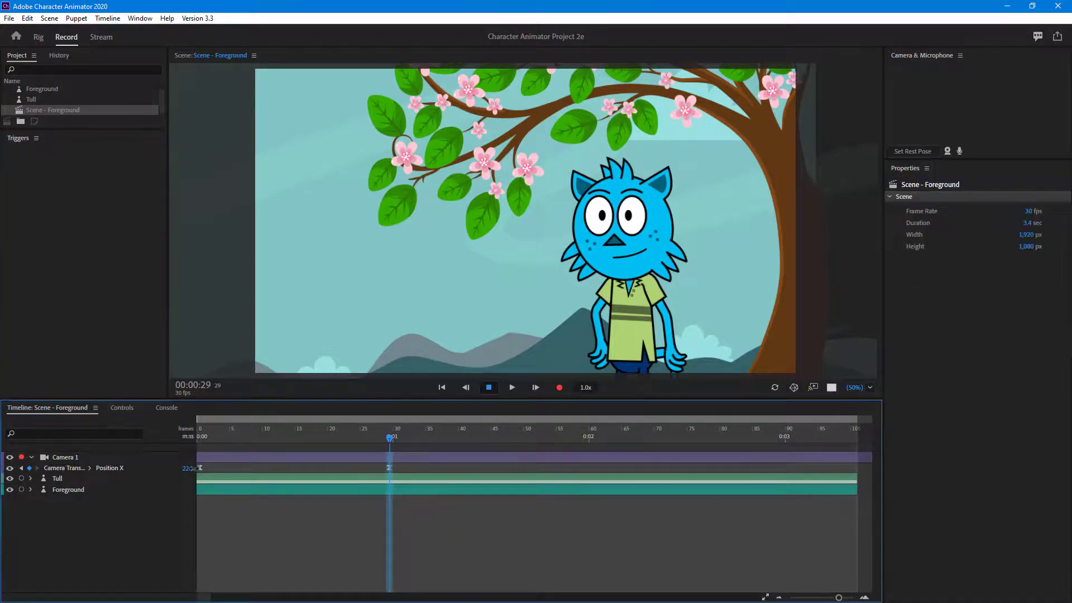
left_click(231, 461)
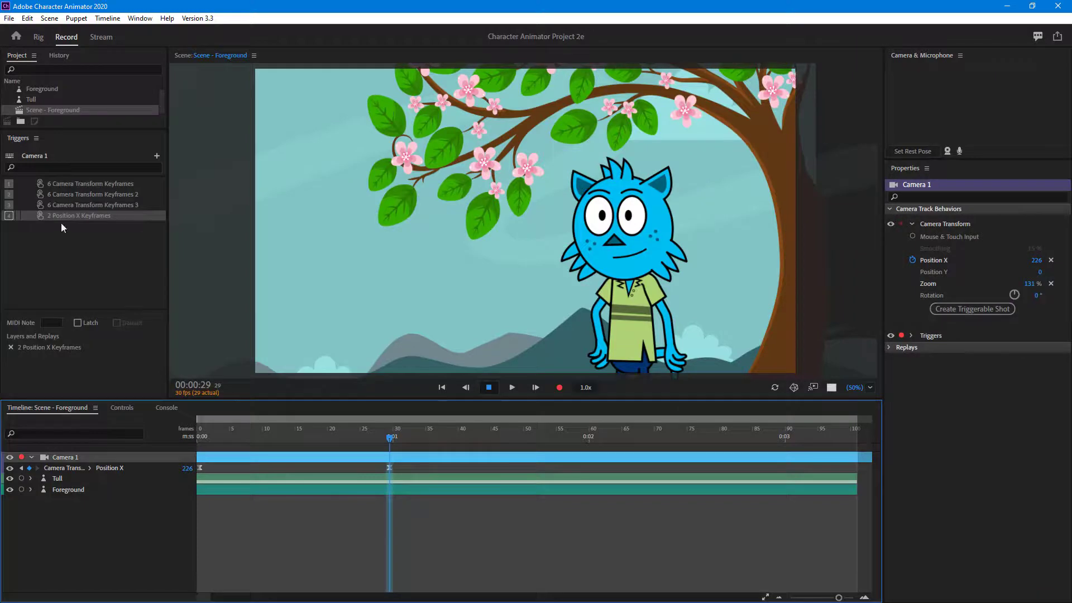
left_click(82, 324)
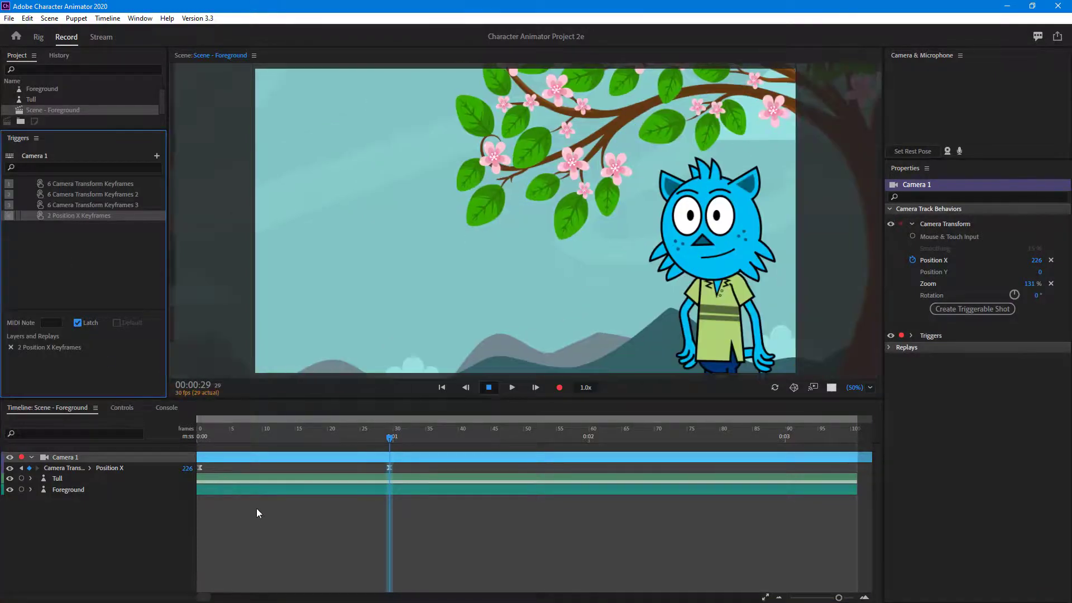